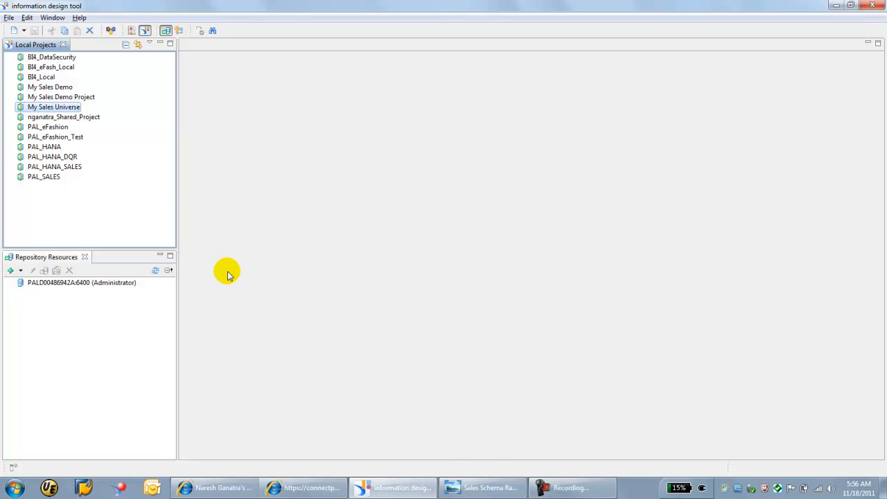
Switch to Windows Photo Viewer to examine the sales schema's raw data and security table, and return to the information design tool
{"action": "left_click", "coordinate": [489, 487]}
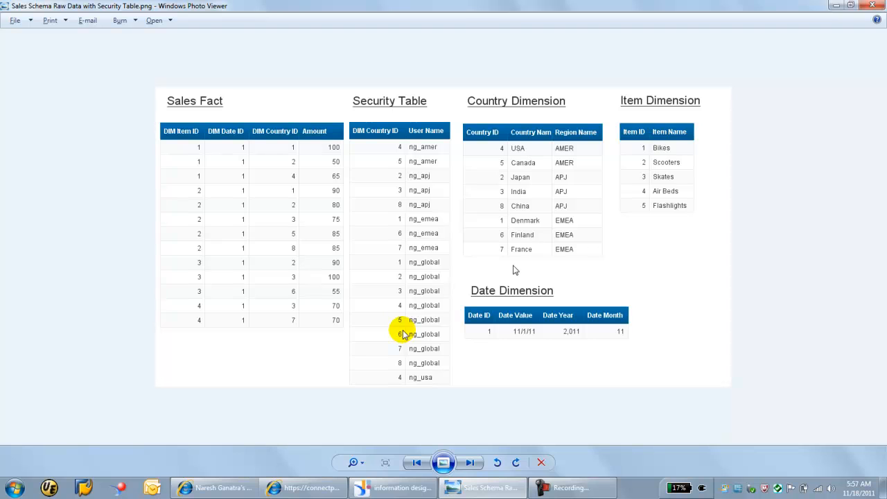
{"action": "left_click", "coordinate": [390, 489]}
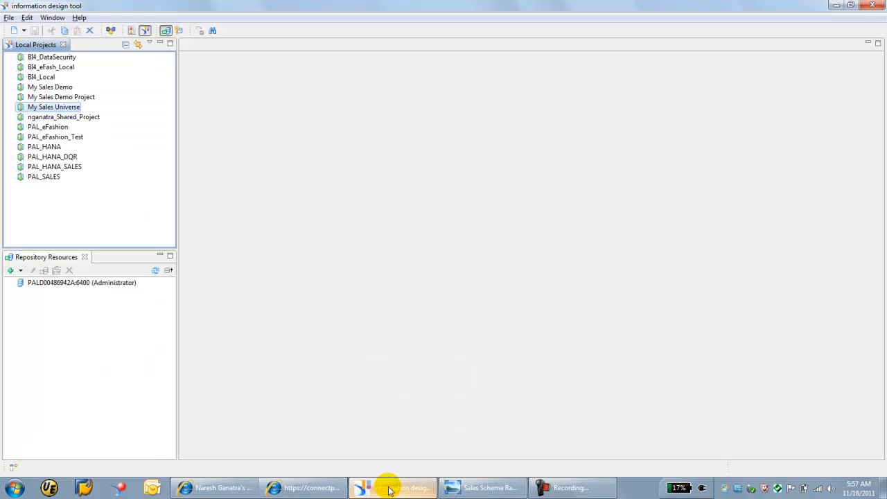
Open the My Sales Universe project with its referenced projects, and open My Sales Universe Data Foundation.dfx
{"action": "right_click", "coordinate": [73, 109]}
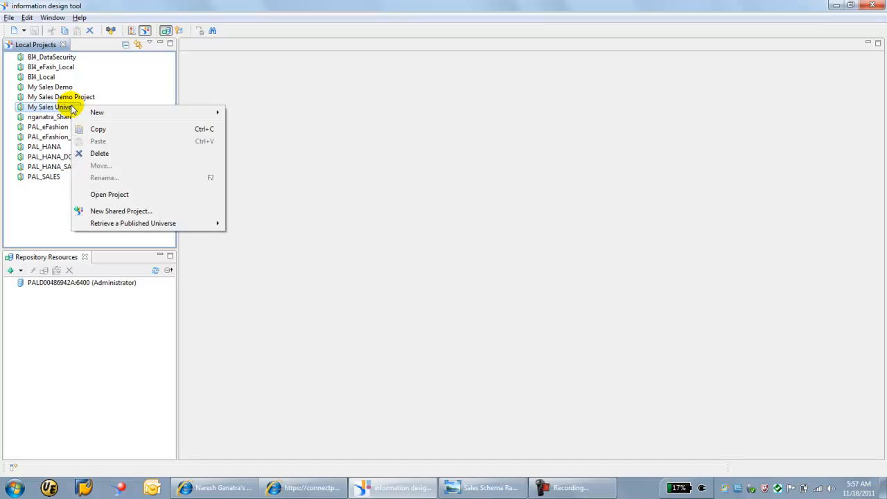
{"action": "left_click", "coordinate": [111, 195]}
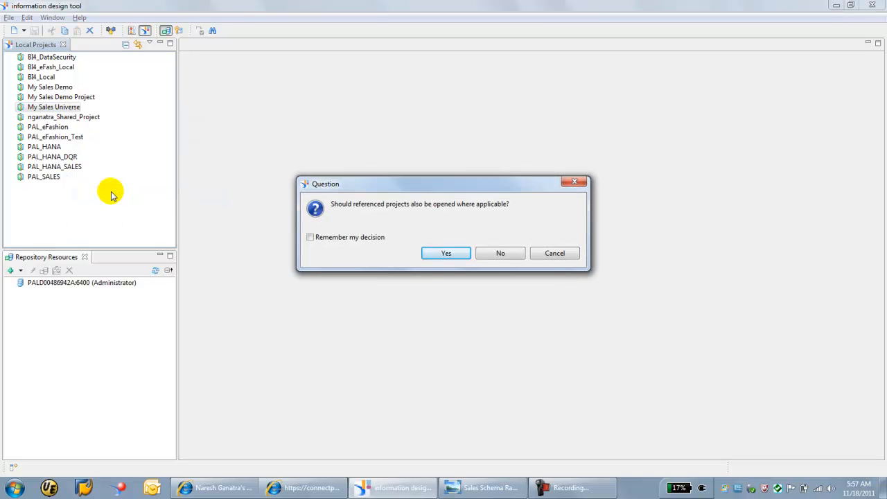
{"action": "left_click", "coordinate": [447, 254]}
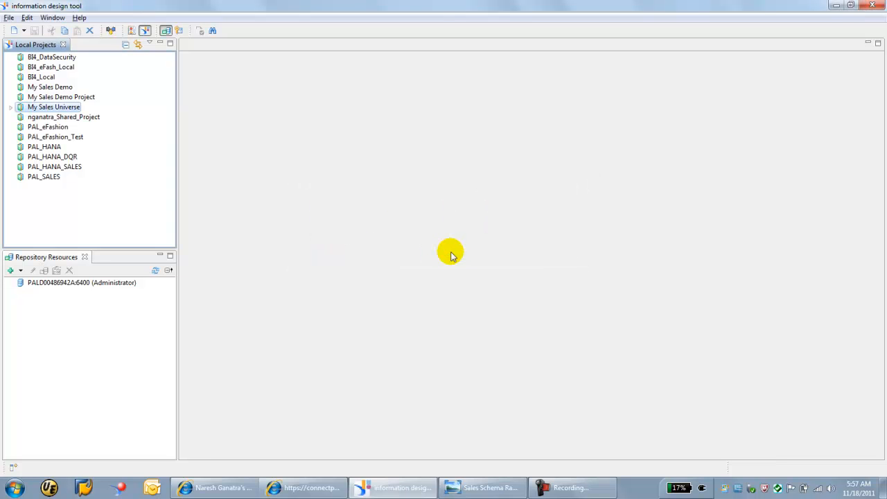
{"action": "left_click", "coordinate": [11, 108]}
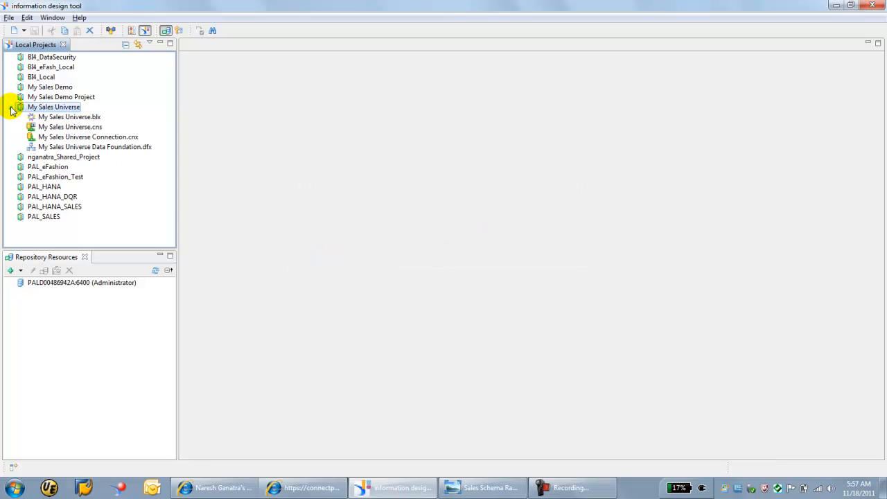
{"action": "left_click", "coordinate": [81, 148]}
{"action": "double_click", "coordinate": [79, 150]}
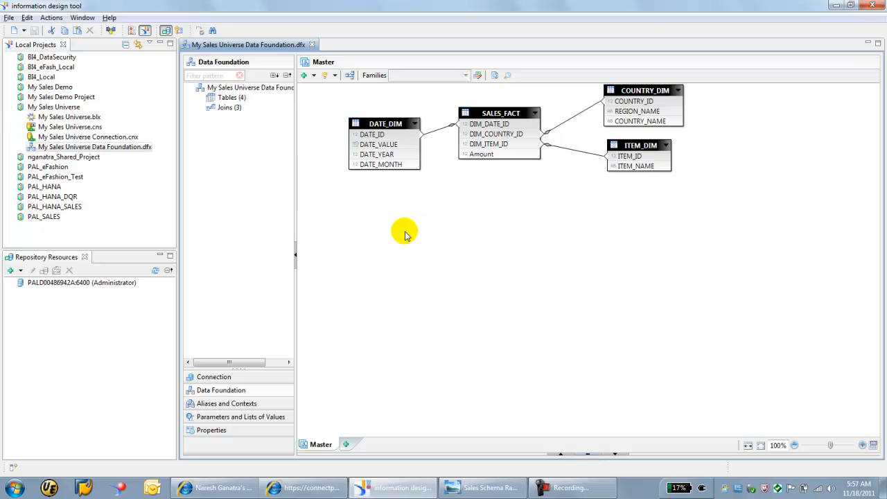
Start inserting tables into the data foundation and open the repository session by entering the account password
{"action": "right_click", "coordinate": [406, 233]}
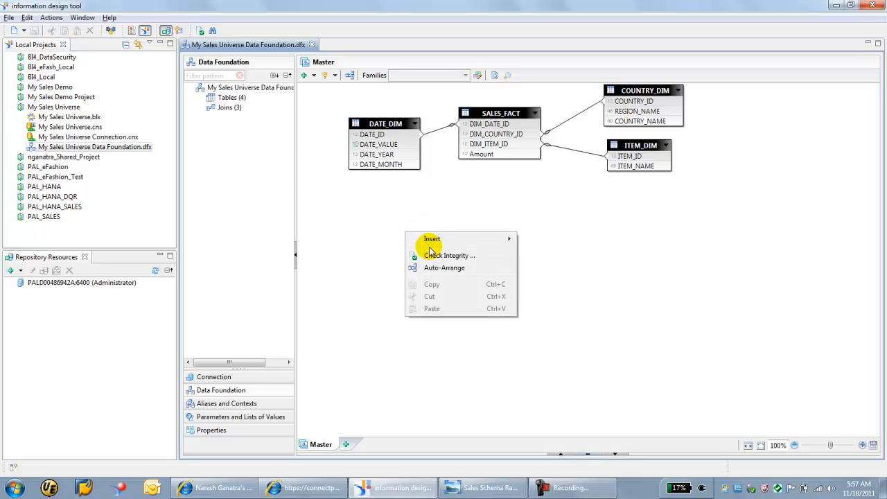
{"action": "mouse_move", "coordinate": [429, 239]}
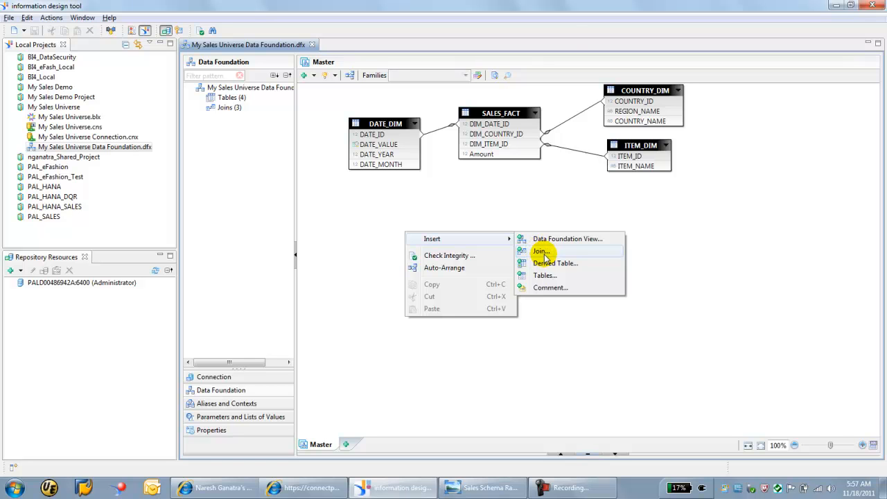
{"action": "left_click", "coordinate": [543, 275]}
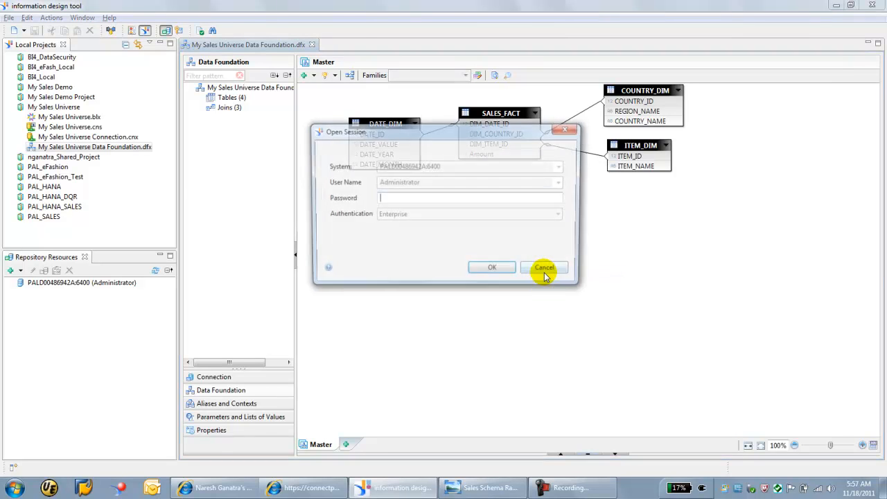
{"action": "type", "text": "•"}
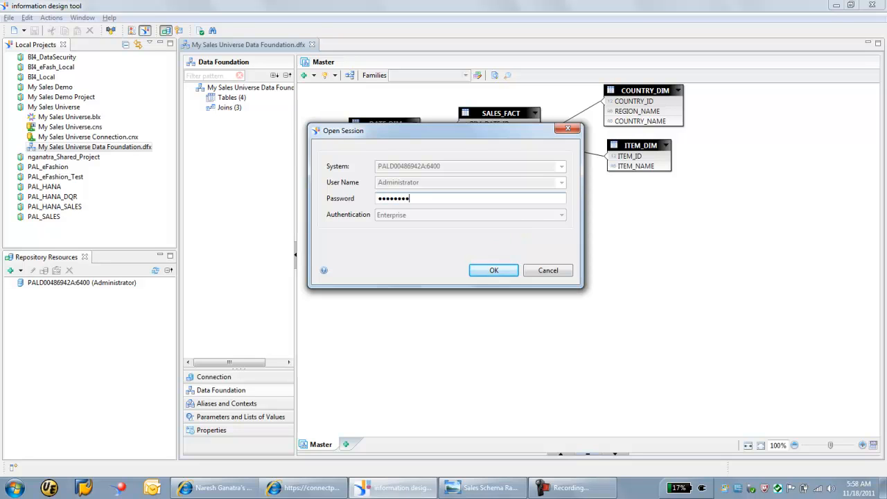
{"action": "type", "text": "••••••••••"}
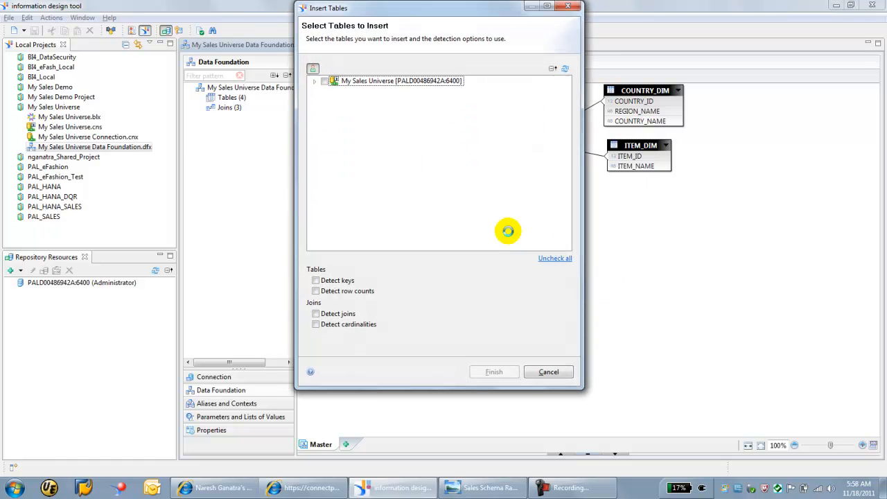
Insert the SALES_SECURITY table from C:\bobjdata\SalesData into the data foundation
{"action": "left_click", "coordinate": [314, 81]}
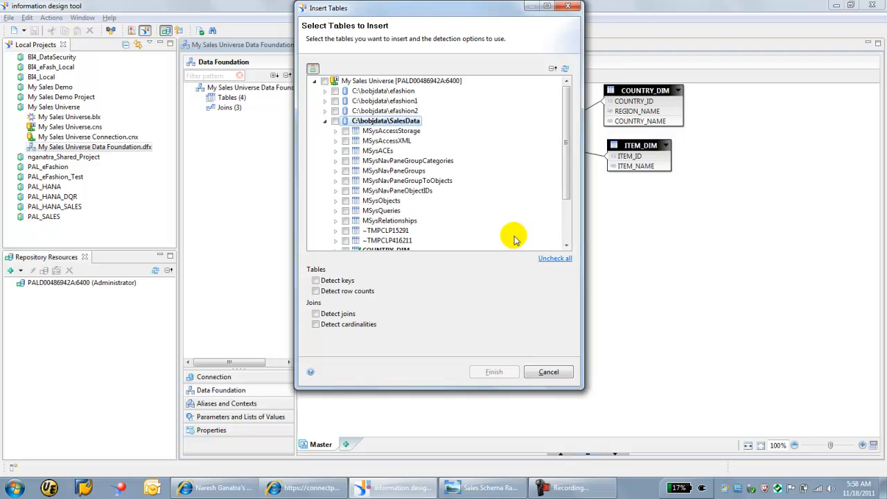
{"action": "left_click", "coordinate": [566, 245]}
{"action": "left_click", "coordinate": [566, 246]}
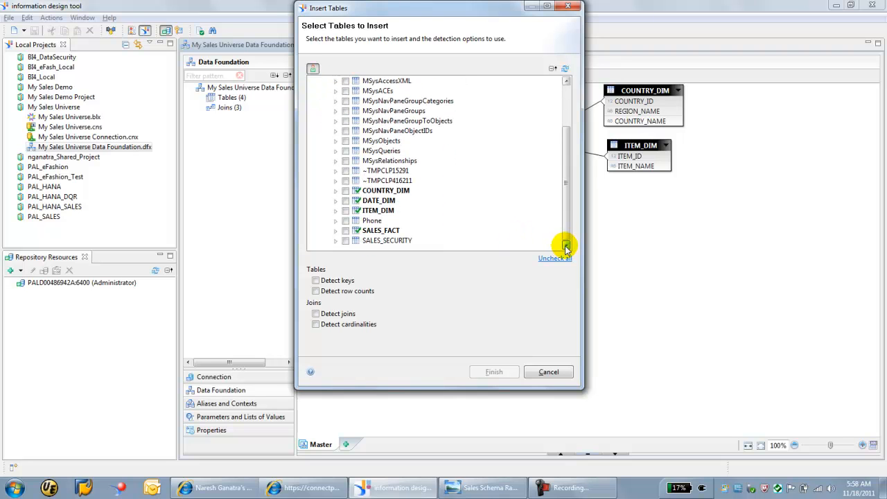
{"action": "left_click", "coordinate": [346, 241]}
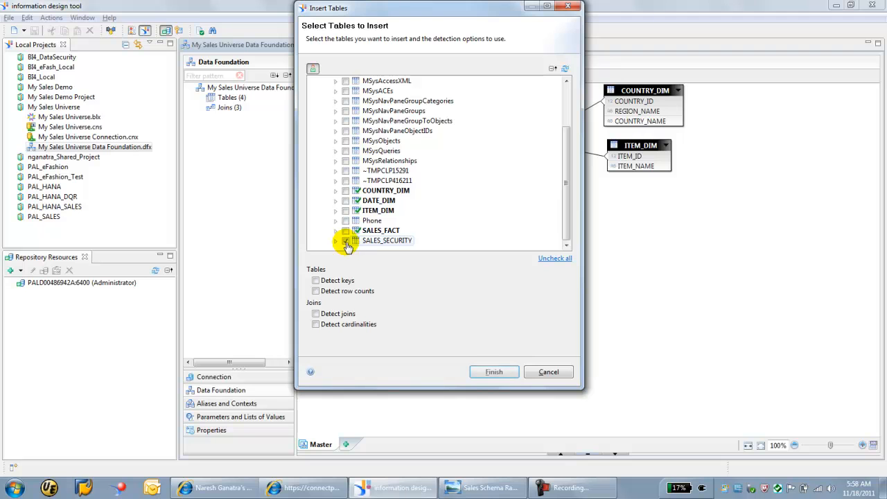
{"action": "left_click", "coordinate": [494, 372]}
Place the SALES_SECURITY table in the open space below the DATE_DIM table
{"action": "left_click_drag", "start_coordinate": [453, 235], "coordinate": [522, 234]}
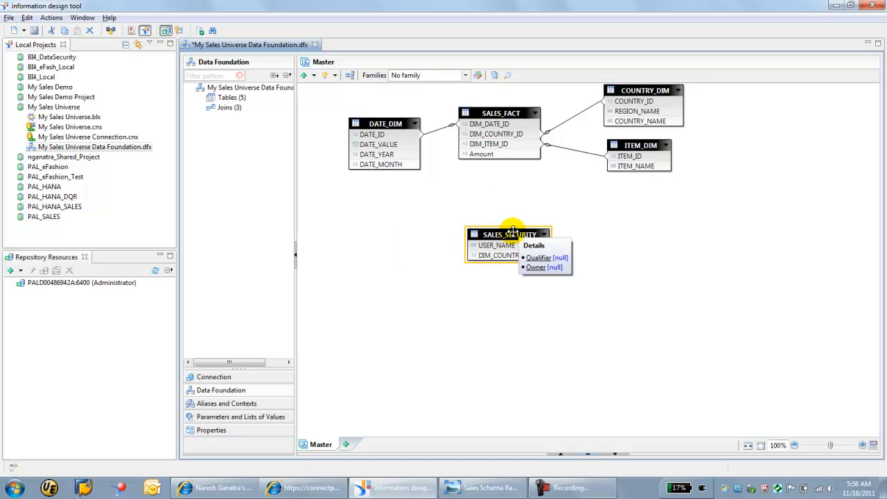
{"action": "left_click_drag", "start_coordinate": [477, 228], "coordinate": [380, 230]}
{"action": "left_click", "coordinate": [476, 237]}
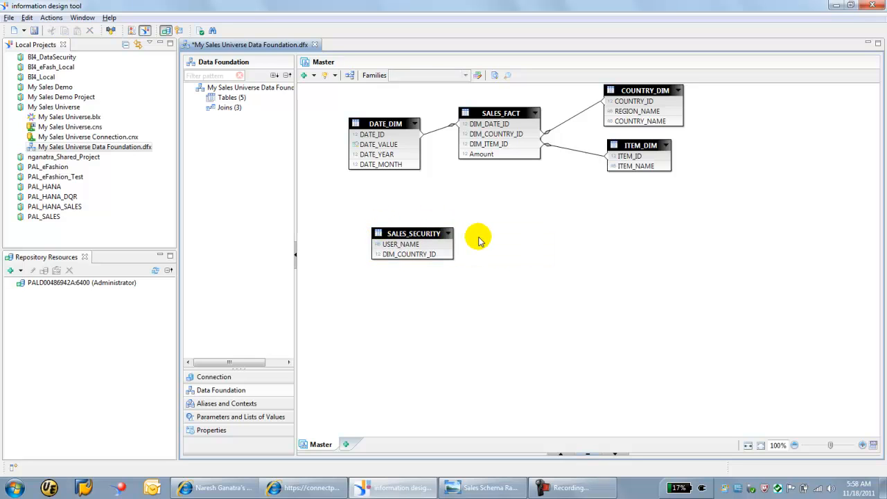
Join DIM_COUNTRY_ID in SALES_SECURITY to DIM_COUNTRY_ID in SALES_FACT and detect the join's cardinality
{"action": "left_click_drag", "start_coordinate": [449, 258], "coordinate": [471, 133]}
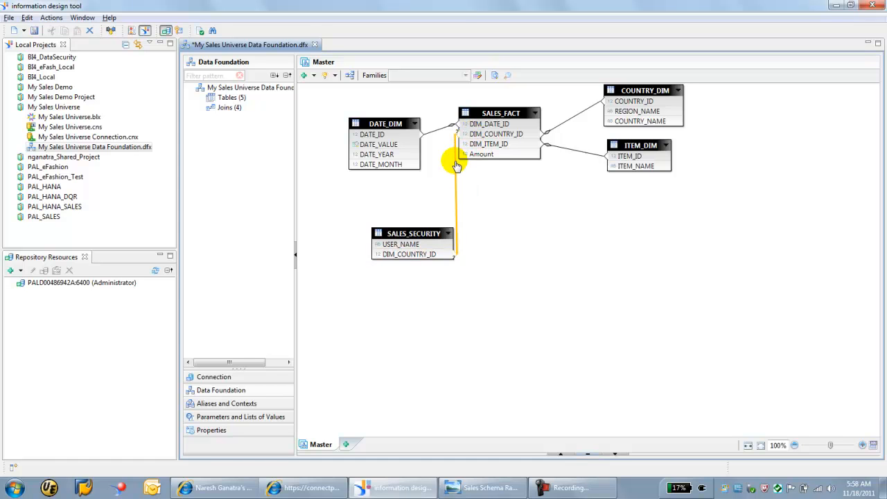
{"action": "right_click", "coordinate": [456, 165]}
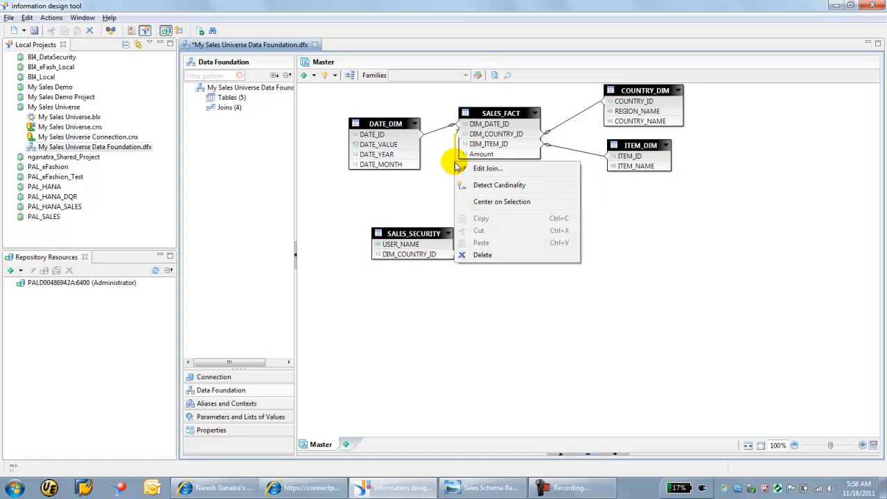
{"action": "left_click", "coordinate": [478, 192]}
{"action": "left_click", "coordinate": [527, 251]}
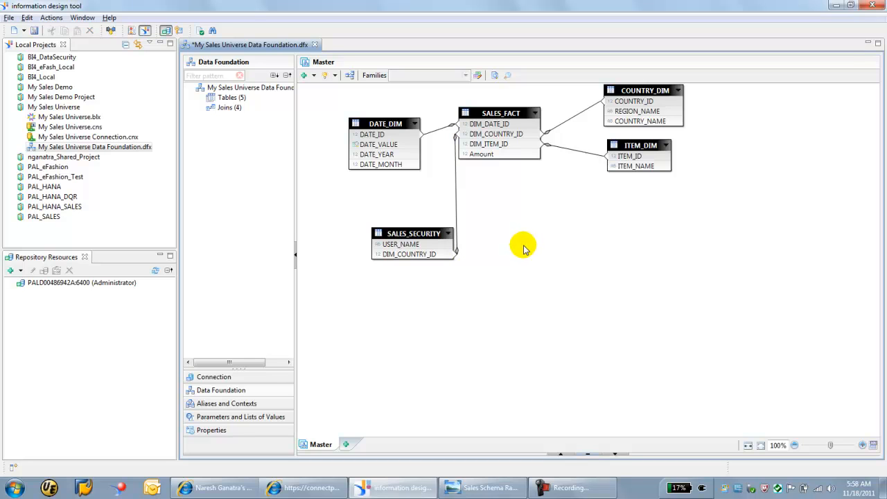
Save the data foundation and shift the SALES_SECURITY table slightly to align it under DATE_DIM
{"action": "left_click", "coordinate": [34, 30]}
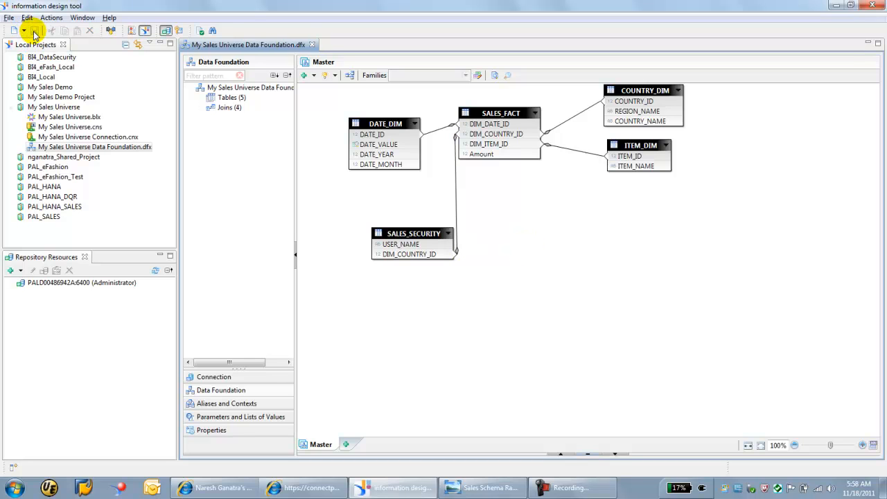
{"action": "left_click_drag", "start_coordinate": [411, 235], "coordinate": [392, 229]}
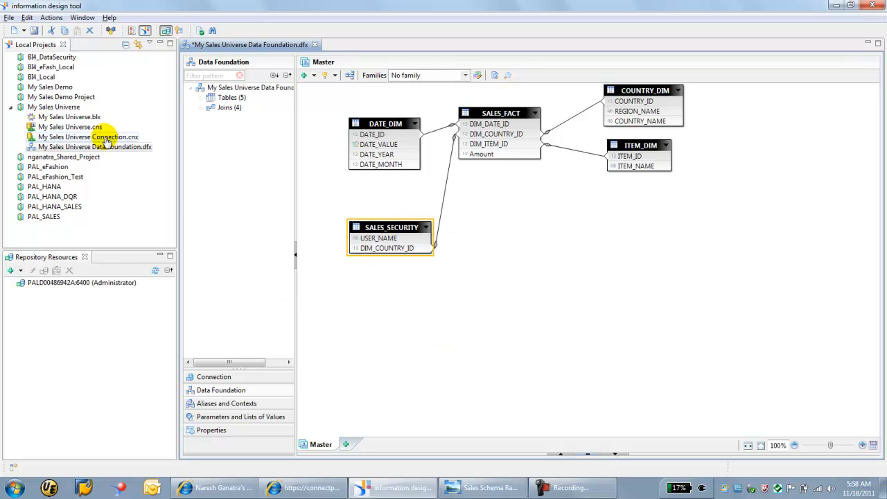
Open the My Sales Universe.blx business layer and show the contents of its Measures folder
{"action": "double_click", "coordinate": [90, 119]}
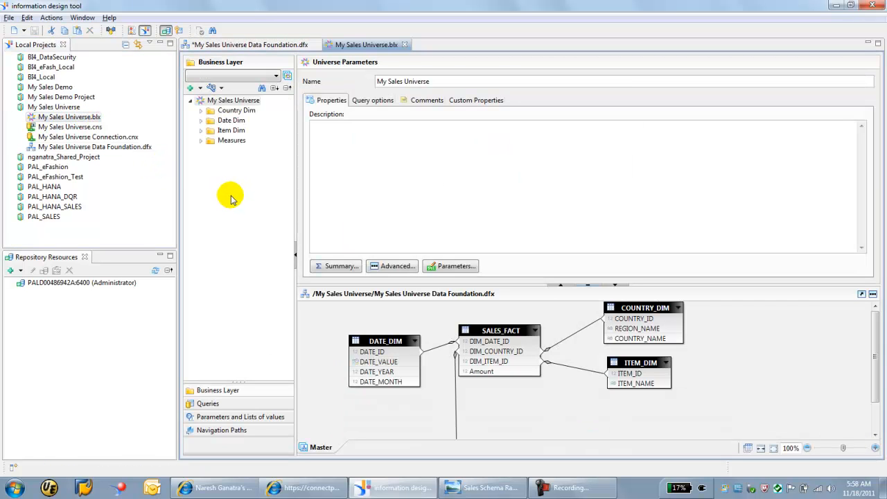
{"action": "left_click", "coordinate": [201, 140]}
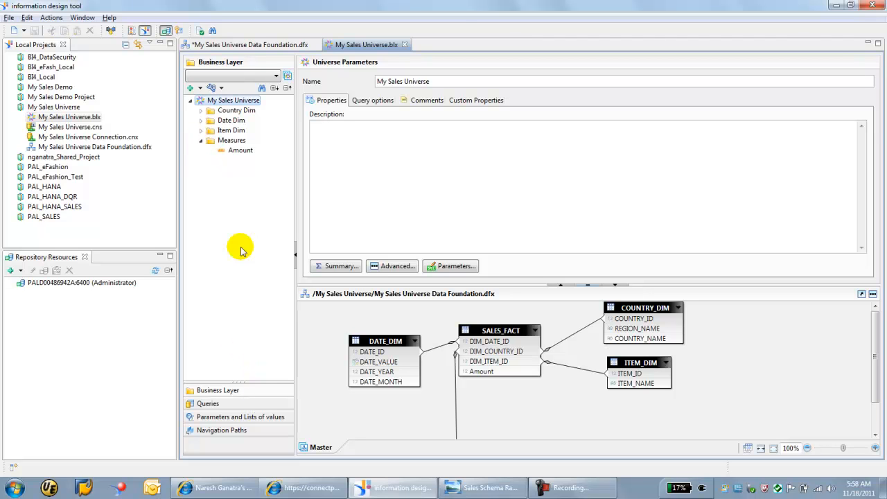
{"action": "left_click", "coordinate": [232, 140]}
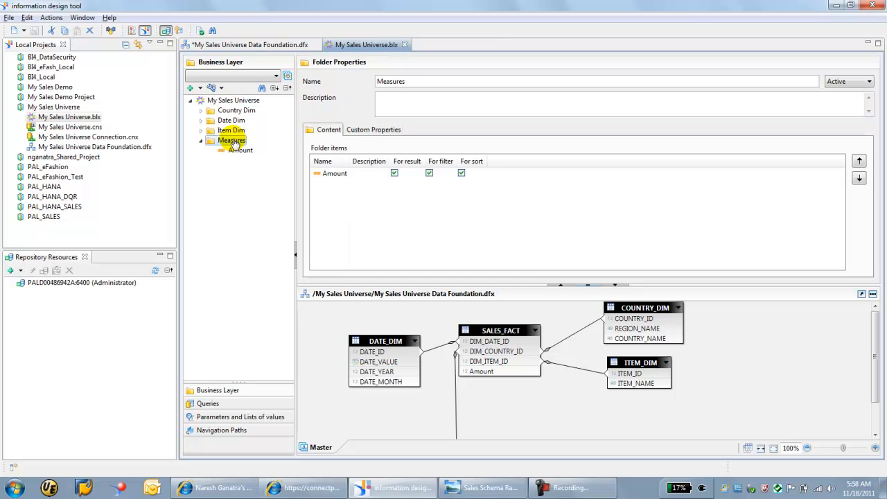
Add a new filter named RowLevelSecurity to the Measures folder
{"action": "right_click", "coordinate": [235, 143]}
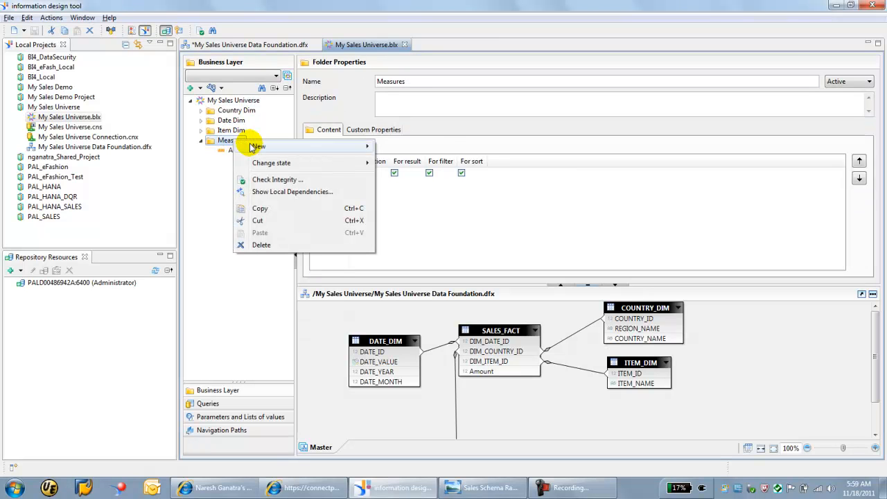
{"action": "mouse_move", "coordinate": [256, 146]}
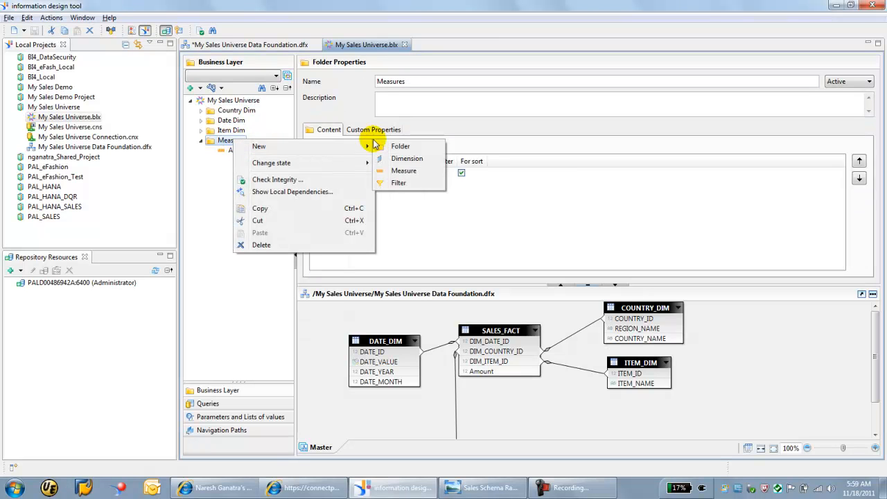
{"action": "left_click", "coordinate": [407, 184]}
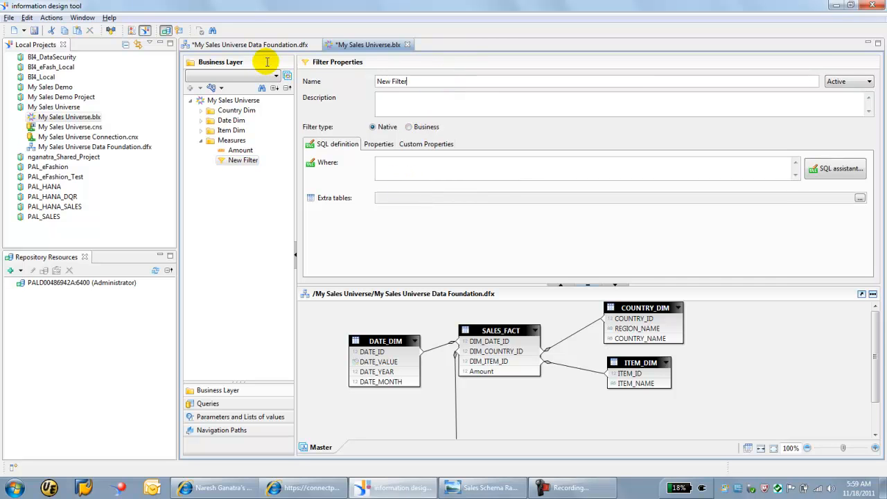
{"action": "key", "text": "ctrl+a"}
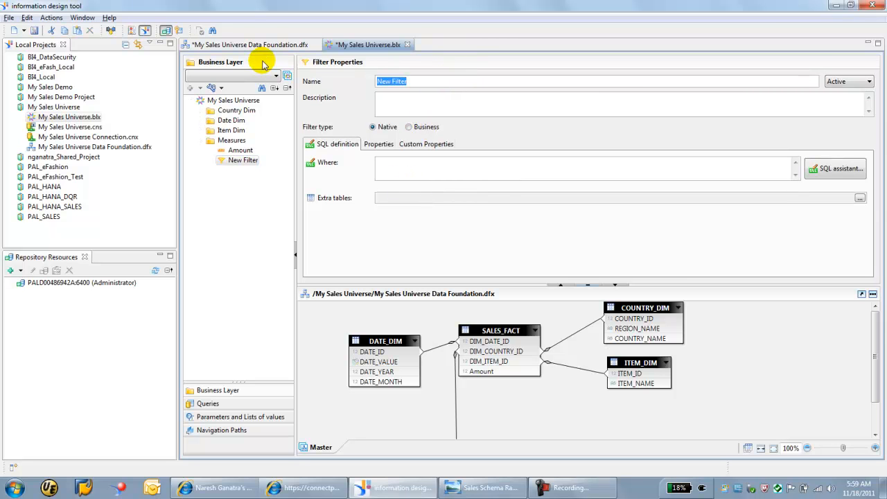
{"action": "type", "text": "RowLevelSecurity"}
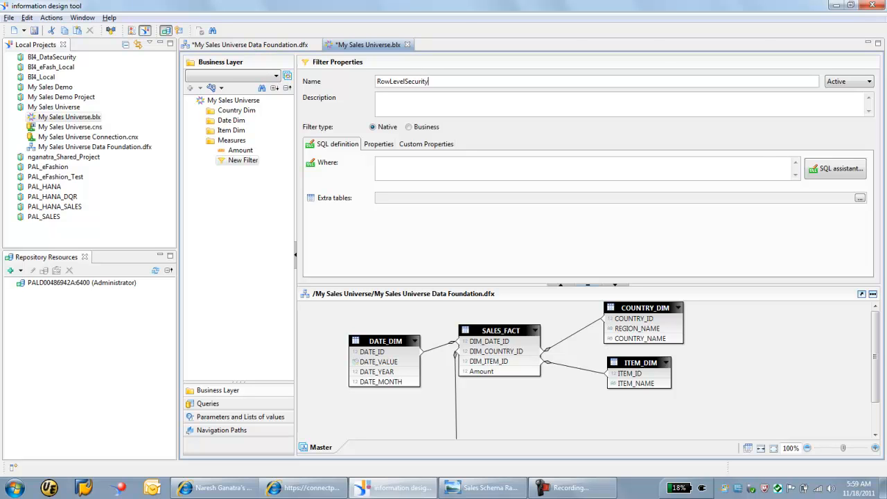
Begin the filter's Where expression in the SQL assistant with "SALES_SECURITY"."USER_NAME" =
{"action": "left_click", "coordinate": [421, 163]}
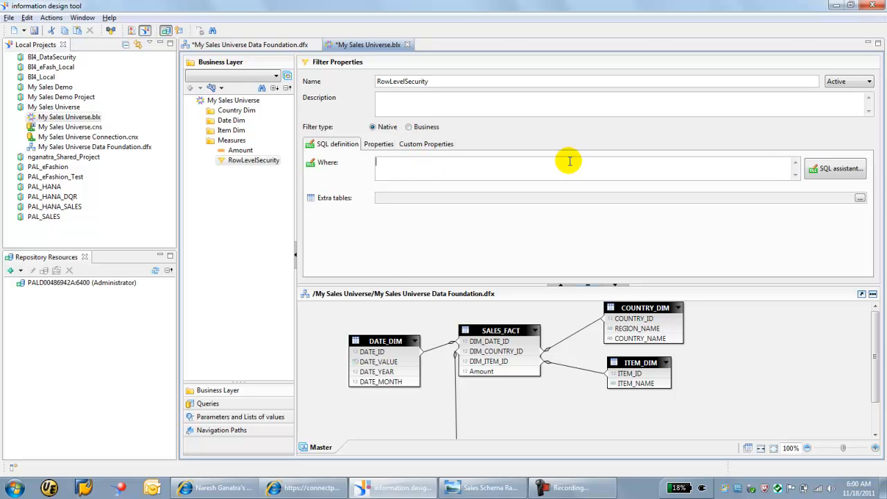
{"action": "left_click", "coordinate": [823, 173]}
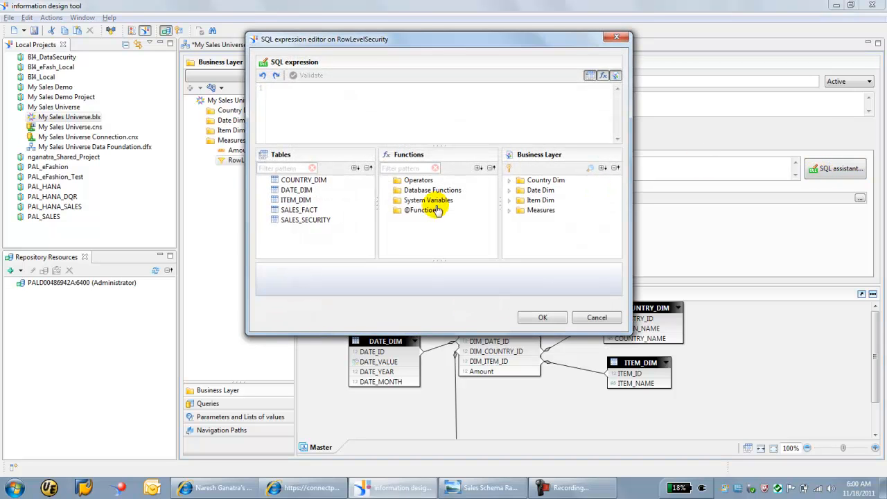
{"action": "left_click", "coordinate": [263, 220]}
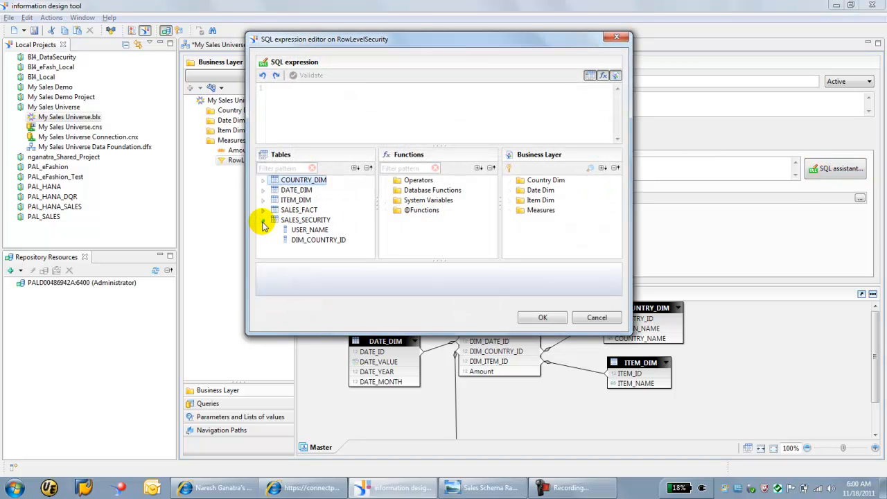
{"action": "double_click", "coordinate": [302, 231]}
{"action": "left_click", "coordinate": [391, 88]}
{"action": "type", "text": "="}
{"action": "left_click", "coordinate": [386, 208]}
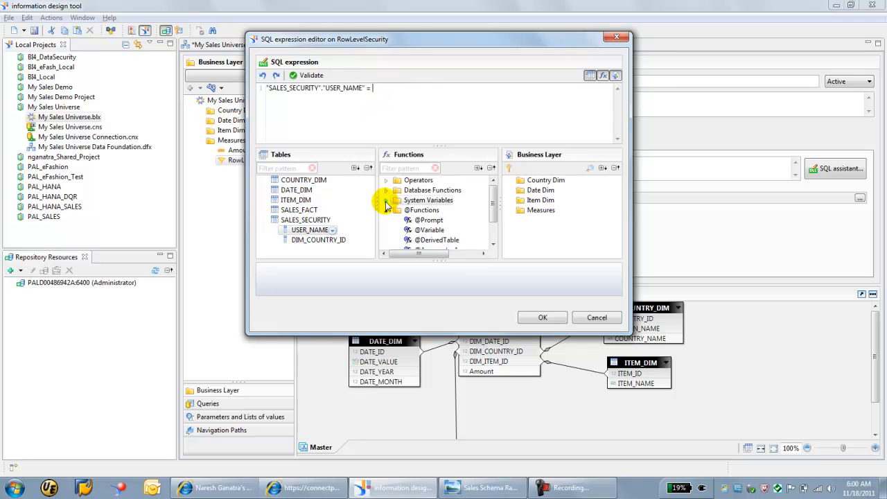
{"action": "left_click", "coordinate": [386, 200]}
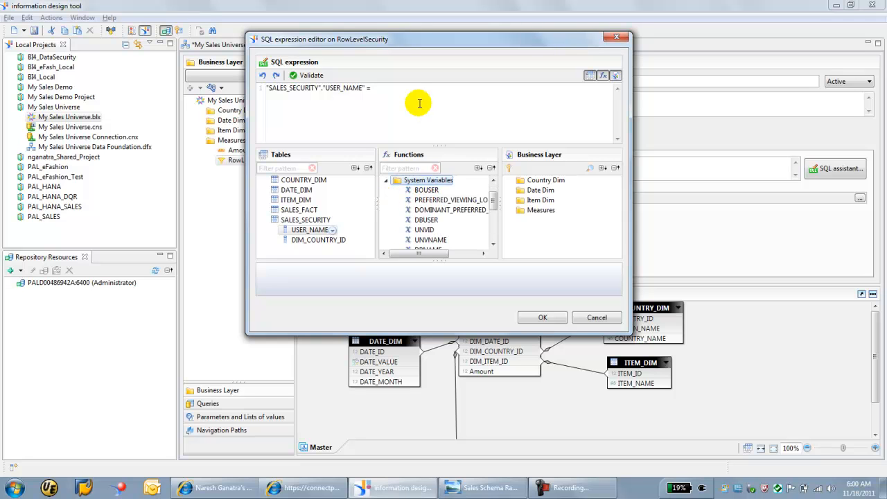
{"action": "double_click", "coordinate": [427, 190]}
{"action": "left_click", "coordinate": [457, 97]}
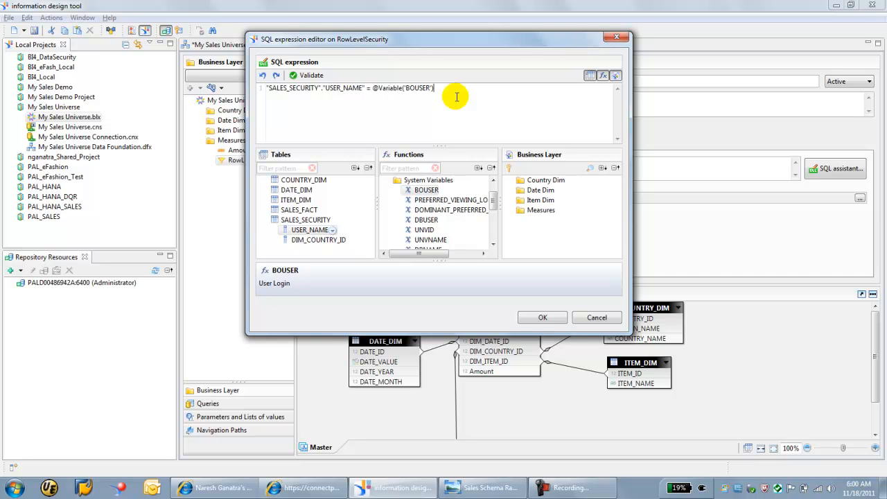
Validate and accept the RowLevelSecurity filter expression and save the business layer
{"action": "left_click", "coordinate": [309, 75]}
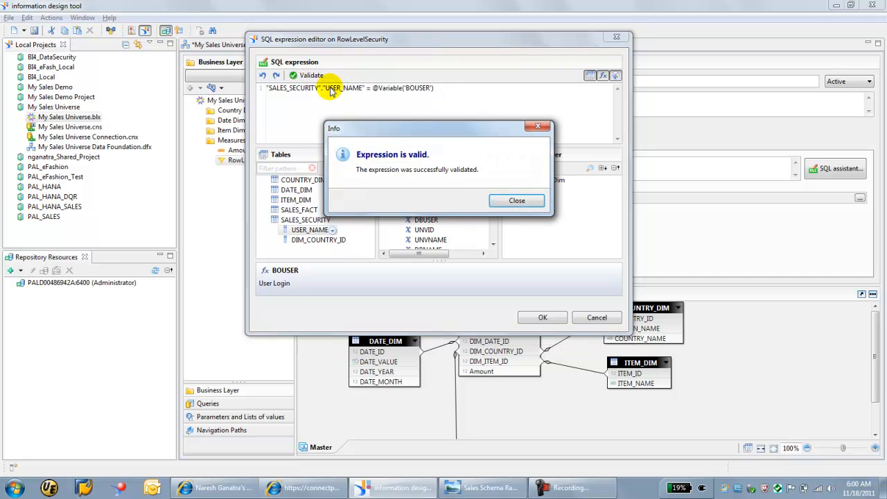
{"action": "left_click", "coordinate": [513, 202]}
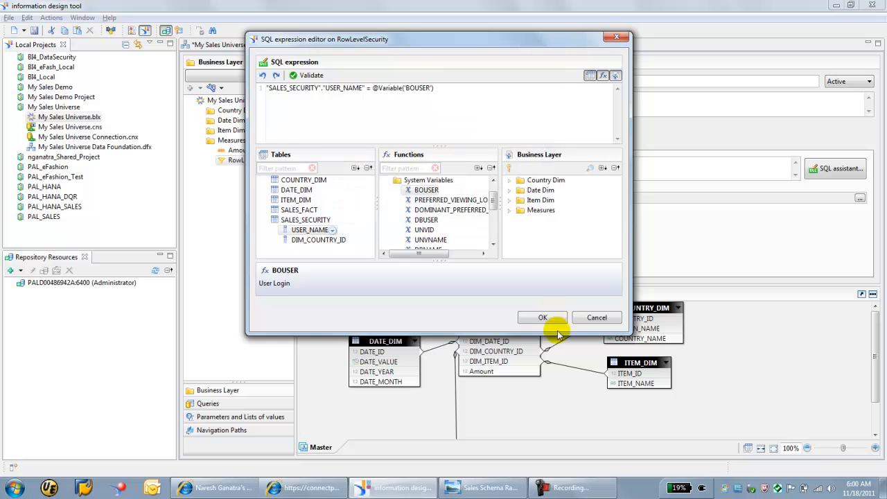
{"action": "left_click", "coordinate": [554, 323]}
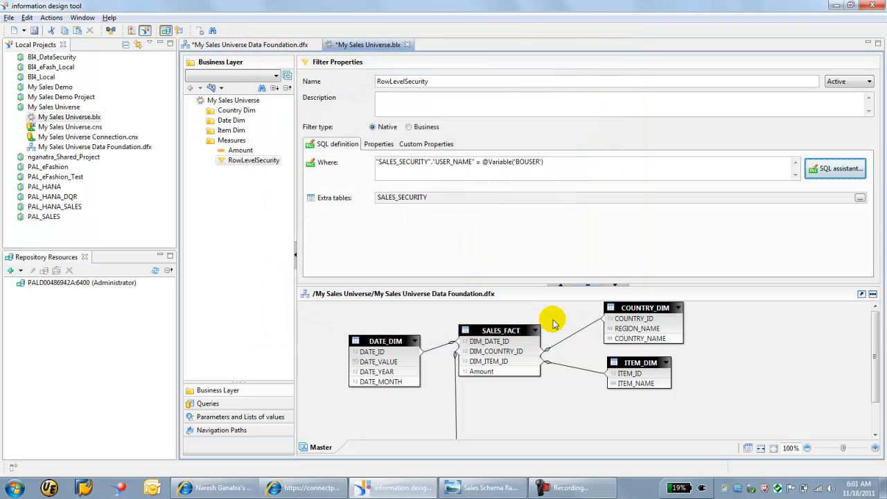
{"action": "left_click", "coordinate": [34, 31]}
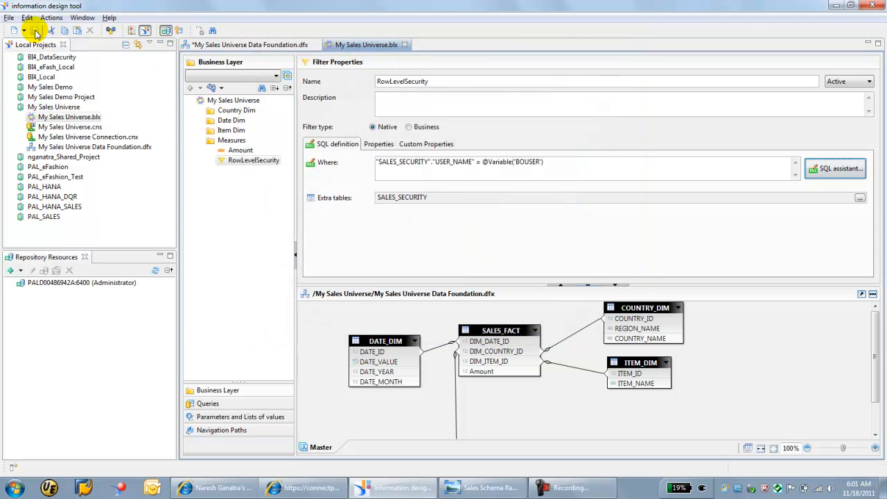
Publish My Sales Universe.blx to the repository folder Universes/NG without an integrity check, overwriting the universe already published there
{"action": "right_click", "coordinate": [72, 118]}
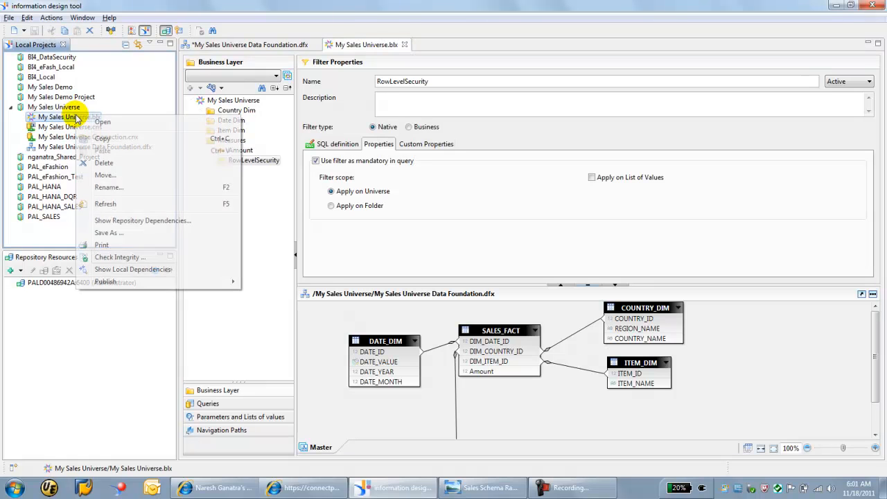
{"action": "mouse_move", "coordinate": [130, 280]}
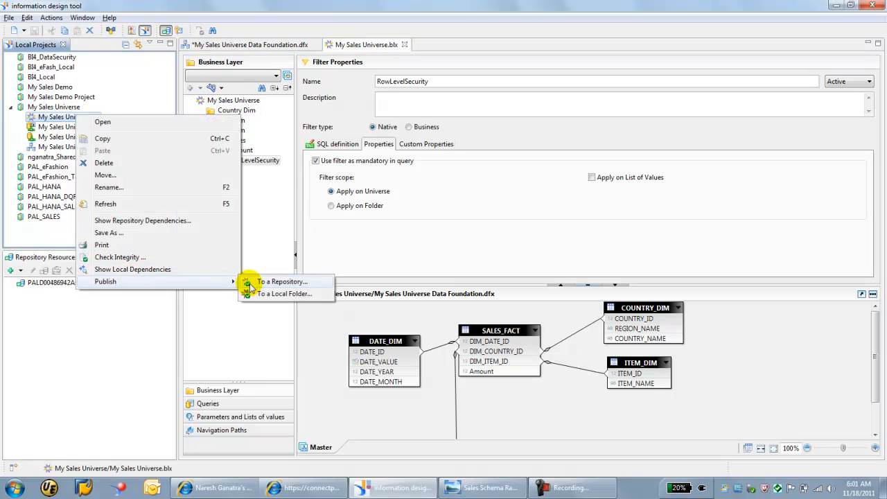
{"action": "left_click", "coordinate": [277, 282]}
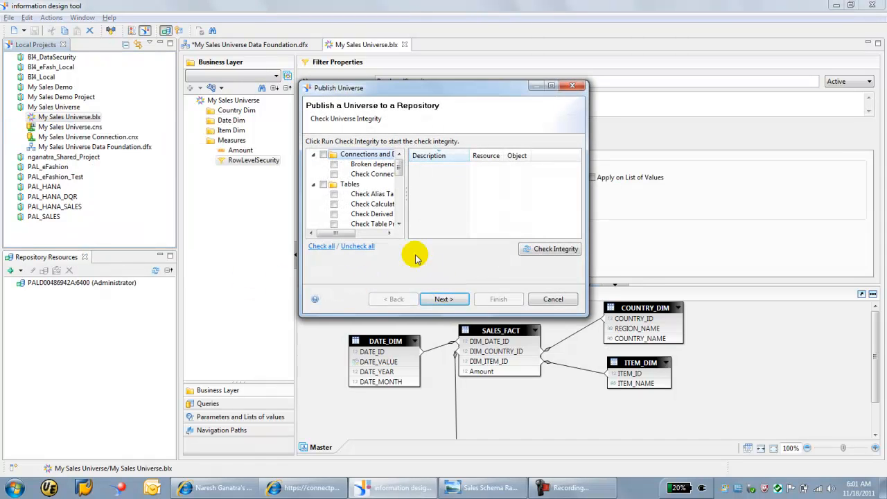
{"action": "left_click", "coordinate": [443, 299]}
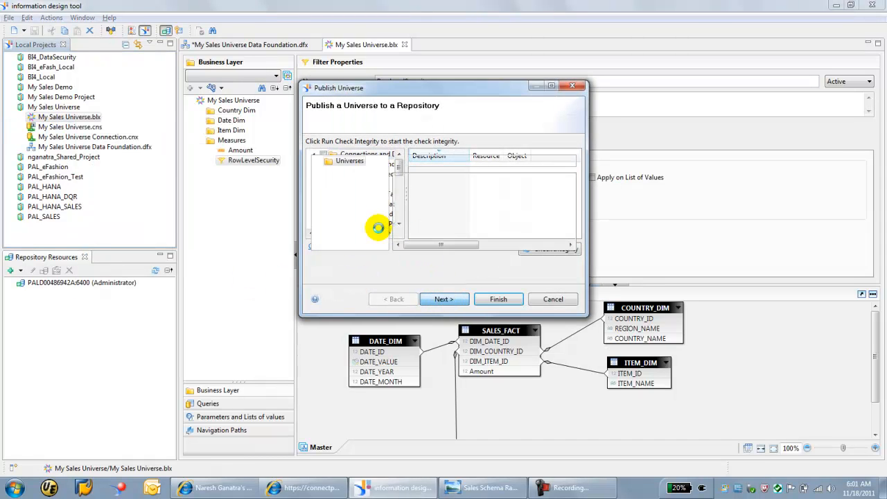
{"action": "left_click", "coordinate": [350, 171]}
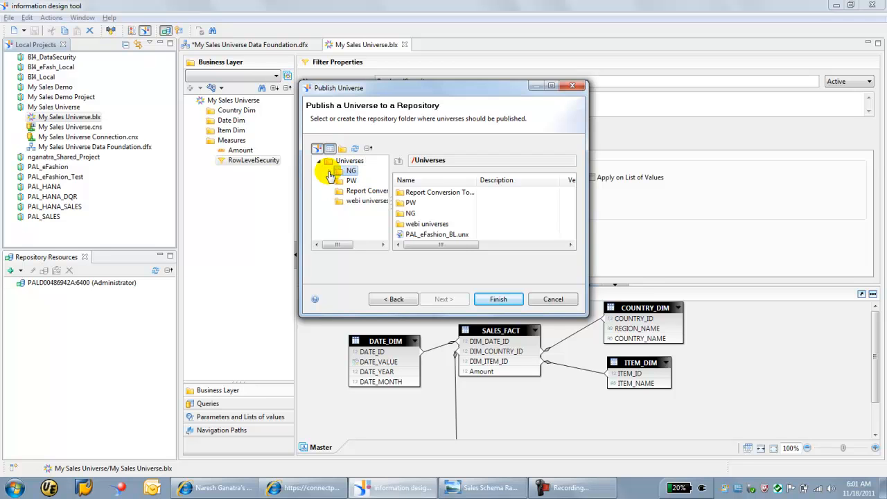
{"action": "left_click", "coordinate": [497, 300]}
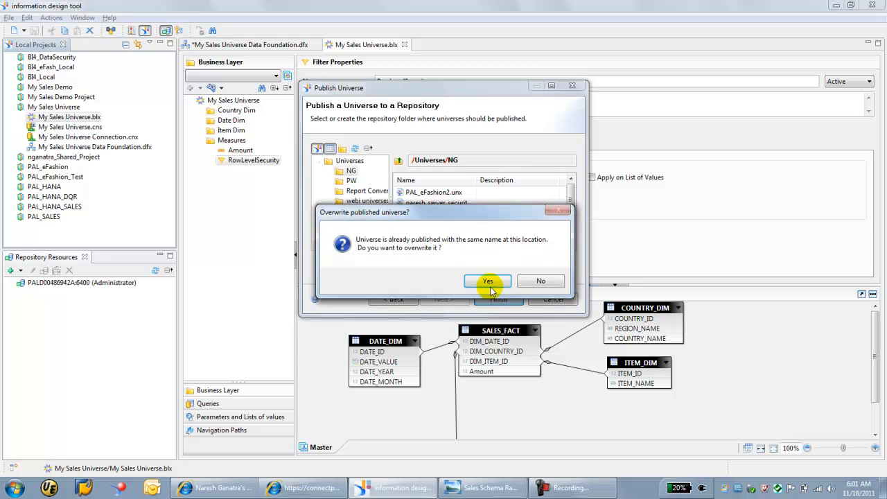
{"action": "left_click", "coordinate": [489, 283]}
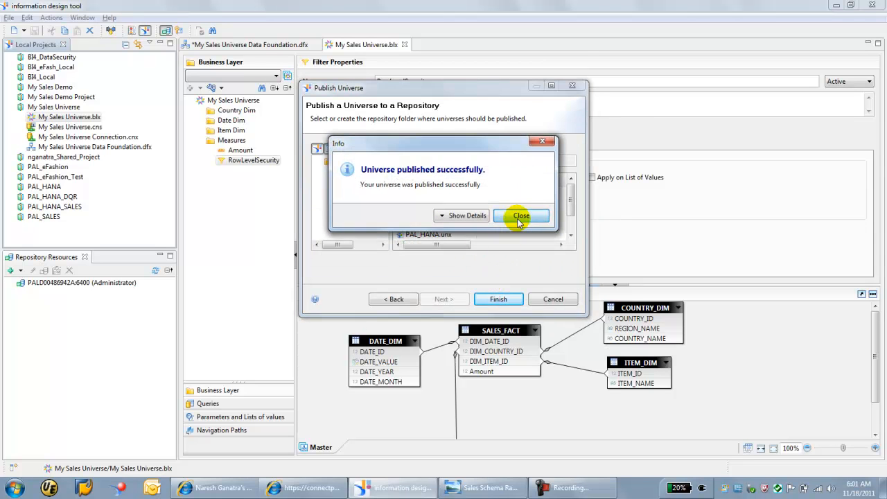
{"action": "left_click", "coordinate": [520, 218]}
Switch to a new maximized Internet Explorer window and open the favorite PAL - BI launch pad from Projects, 4.0 Test
{"action": "left_click", "coordinate": [11, 476]}
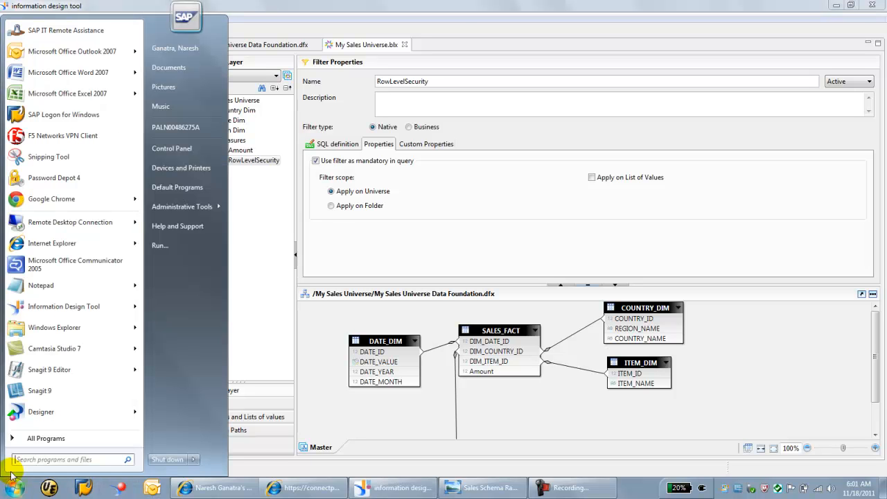
{"action": "left_click", "coordinate": [52, 243]}
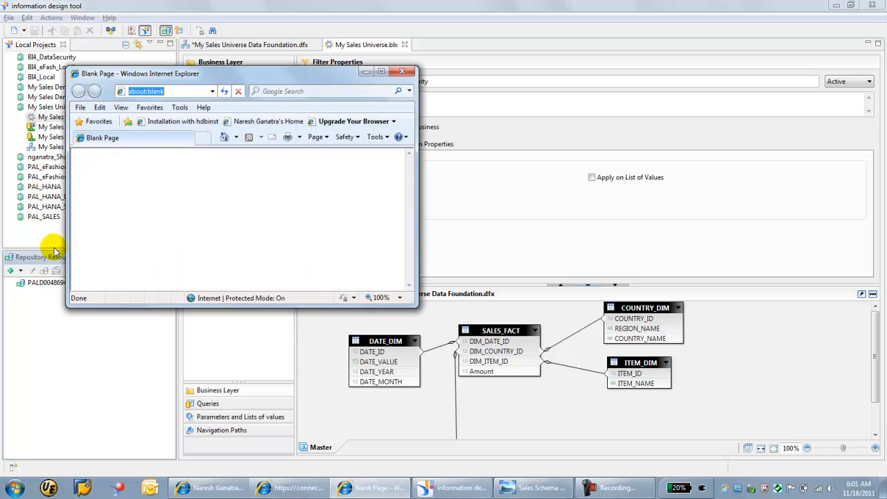
{"action": "double_click", "coordinate": [185, 74]}
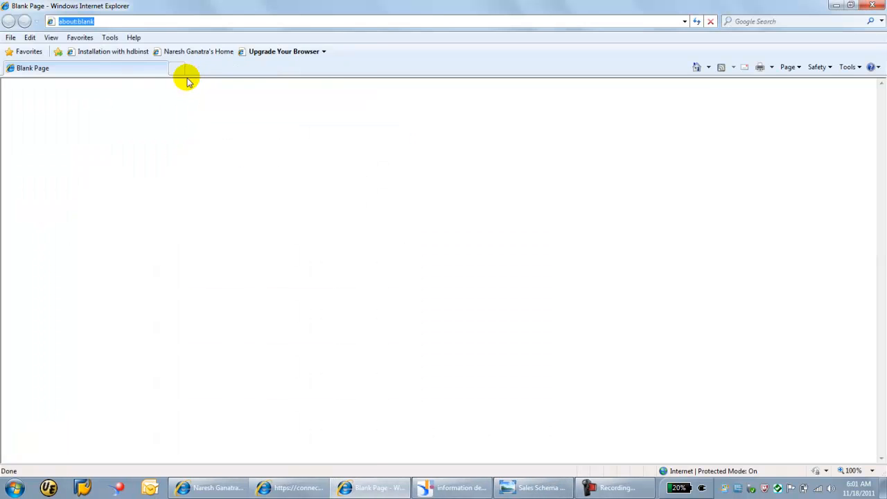
{"action": "left_click", "coordinate": [90, 40]}
{"action": "key", "text": "Down"}
{"action": "key", "text": "Down"}
{"action": "key", "text": "Right"}
{"action": "key", "text": "Right"}
{"action": "key", "text": "Up"}
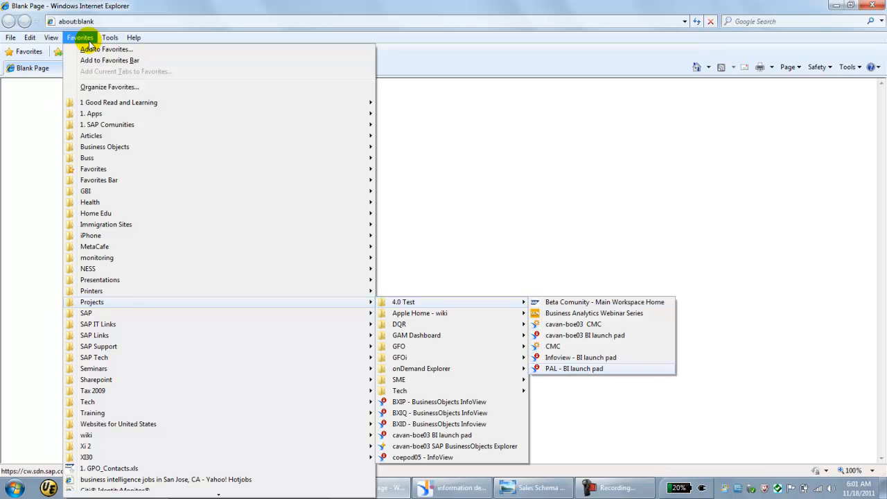
{"action": "key", "text": "Return"}
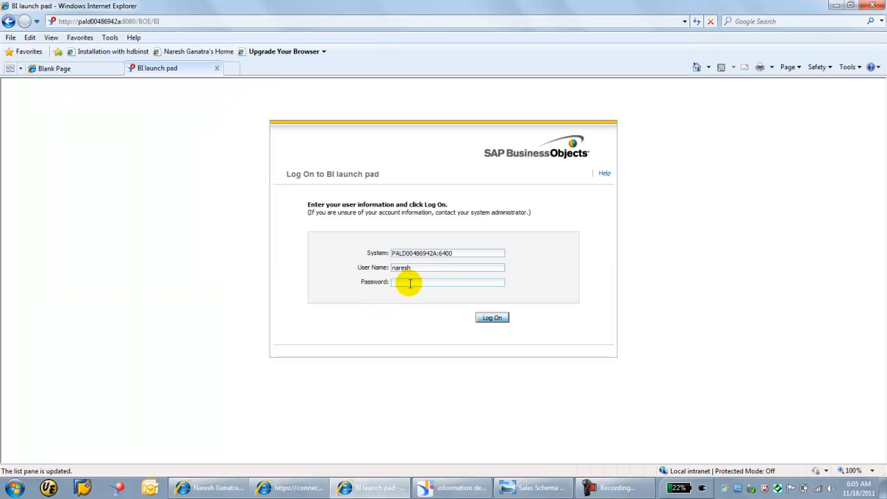
Log on to BI launch pad with the account password and open the NG folder under Test Reports
{"action": "type", "text": "••"}
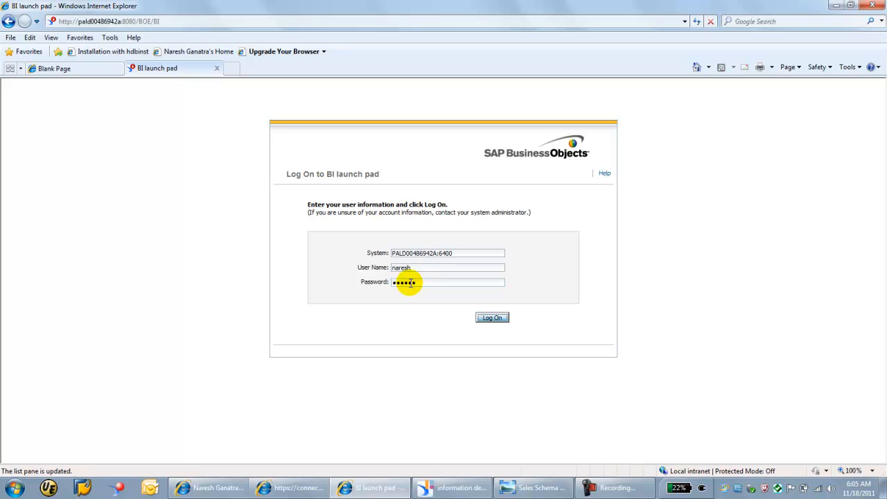
{"action": "key", "text": "Return"}
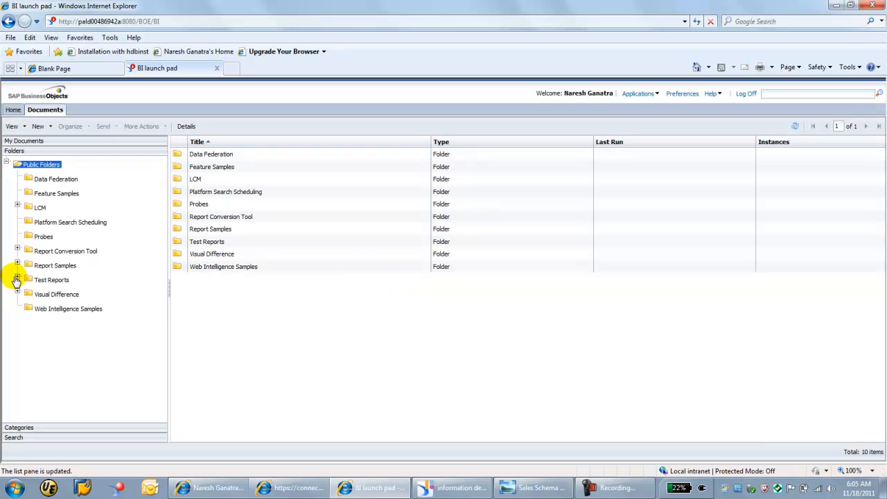
{"action": "left_click", "coordinate": [18, 280]}
{"action": "left_click", "coordinate": [47, 294]}
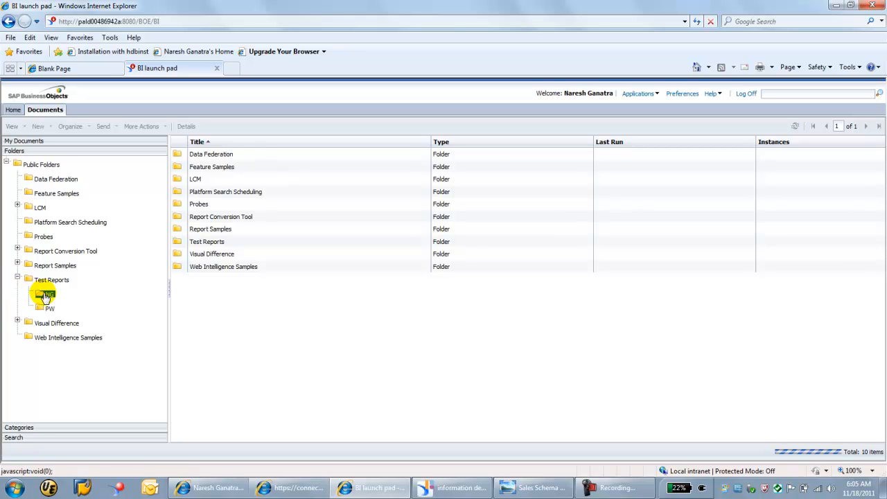
View the Sales Security Test report and check the user names in the Security Table of the Sales Schema image
{"action": "right_click", "coordinate": [210, 231]}
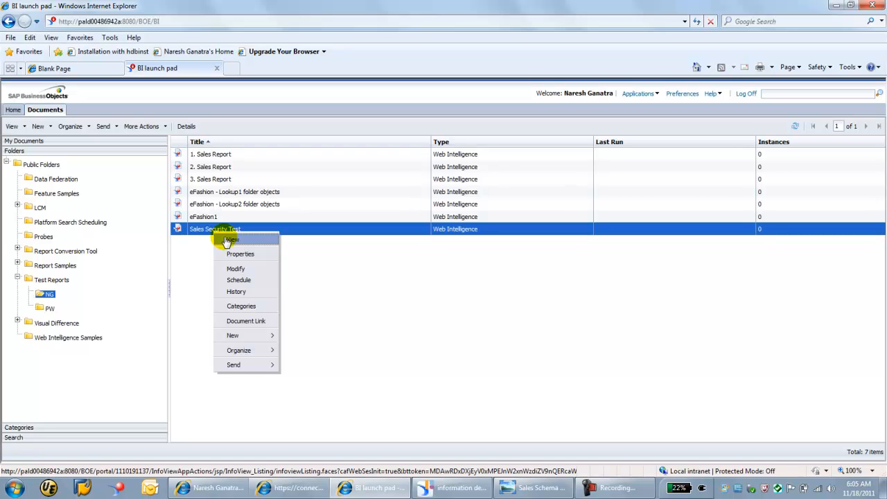
{"action": "left_click", "coordinate": [229, 240]}
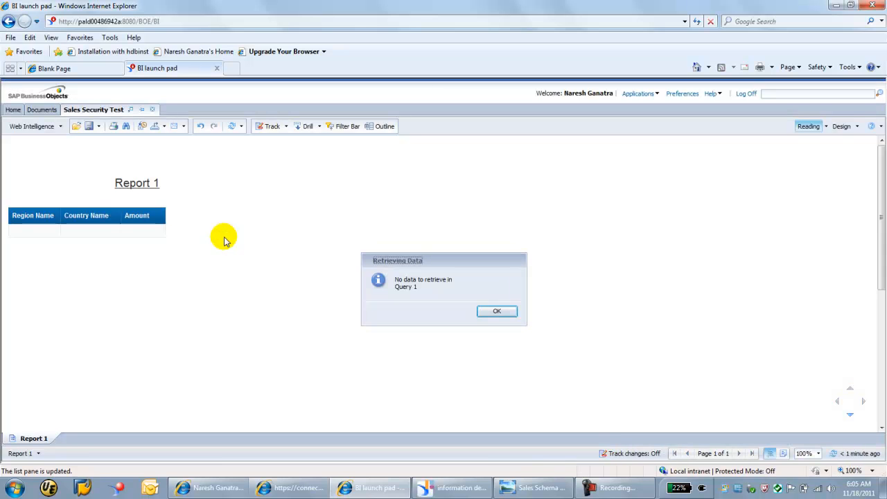
{"action": "left_click", "coordinate": [488, 316]}
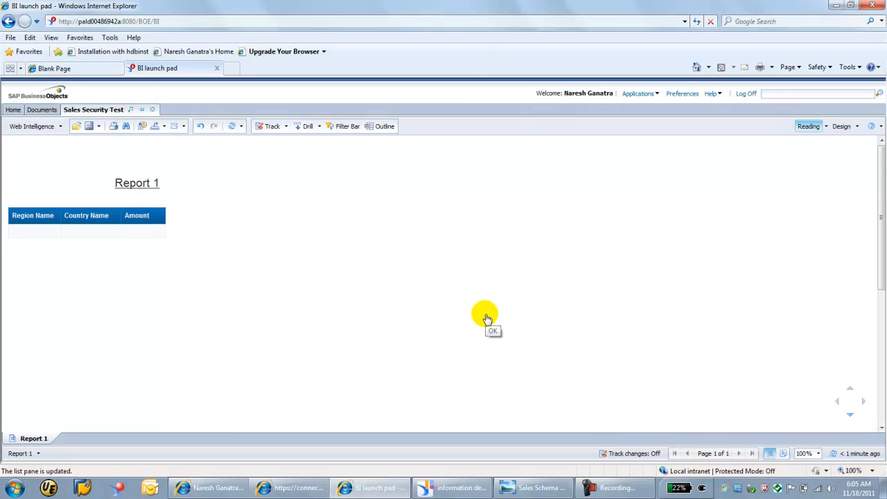
{"action": "left_click", "coordinate": [513, 488]}
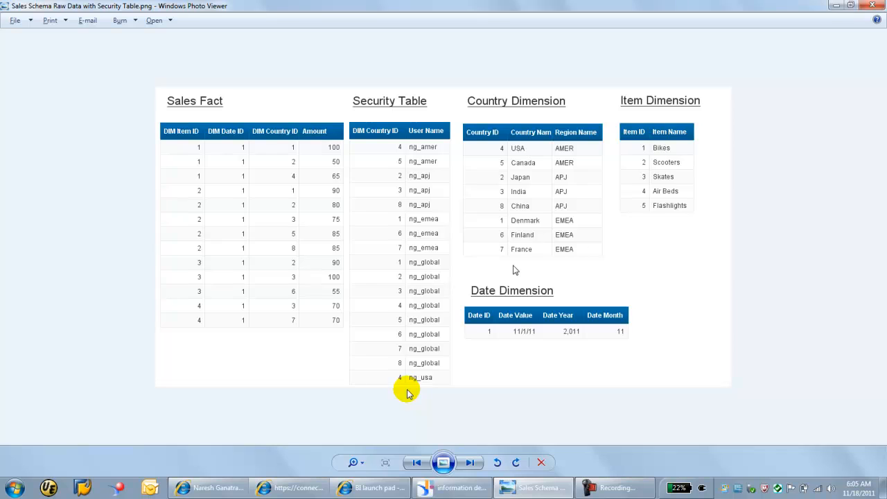
{"action": "key", "text": "alt+Tab"}
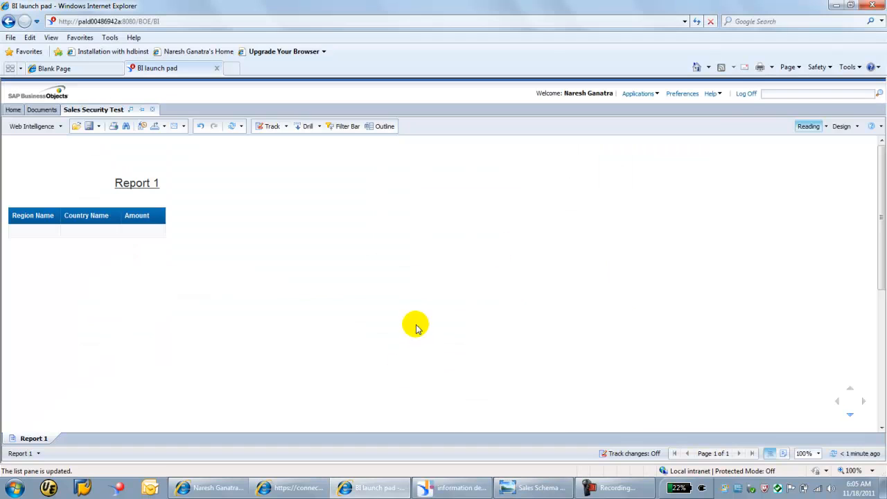
Log off, discarding unsaved report changes, and log on again as ng_global with the account password
{"action": "left_click", "coordinate": [746, 95]}
{"action": "left_click", "coordinate": [491, 294]}
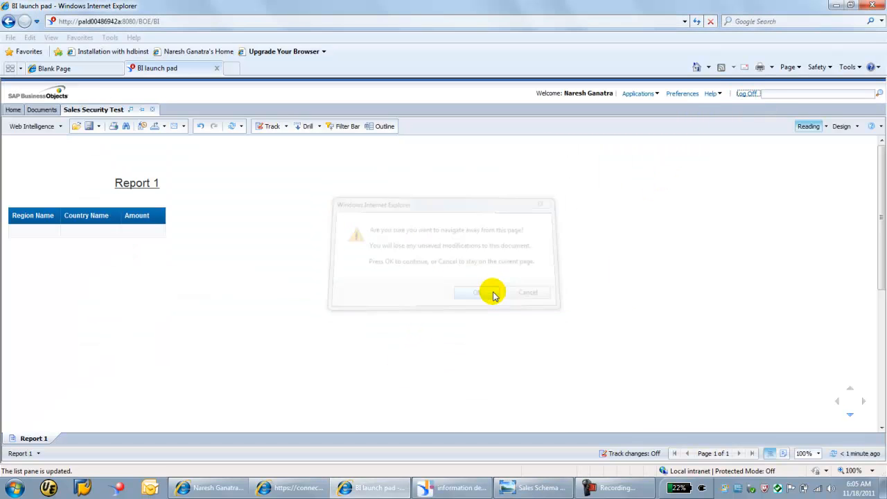
{"action": "left_click", "coordinate": [409, 281]}
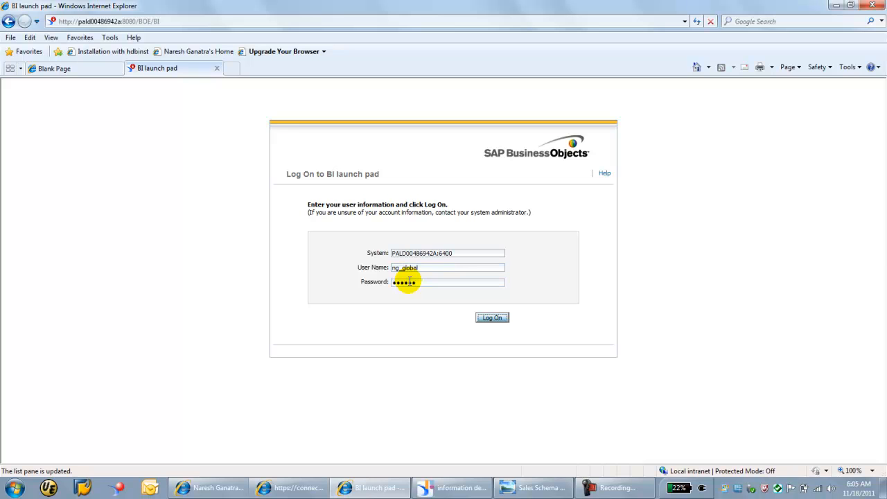
{"action": "key", "text": "Return"}
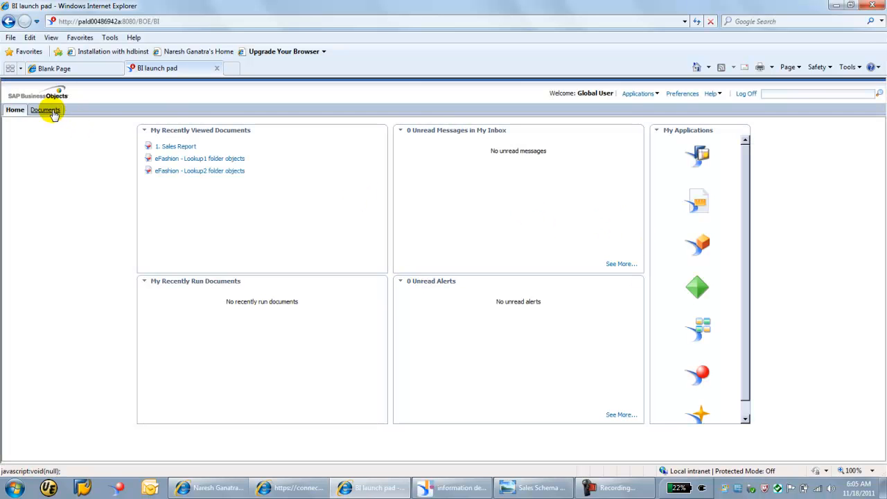
Open the NG folder under Test Reports in the Public Folders of the Global User's documents
{"action": "left_click", "coordinate": [46, 110]}
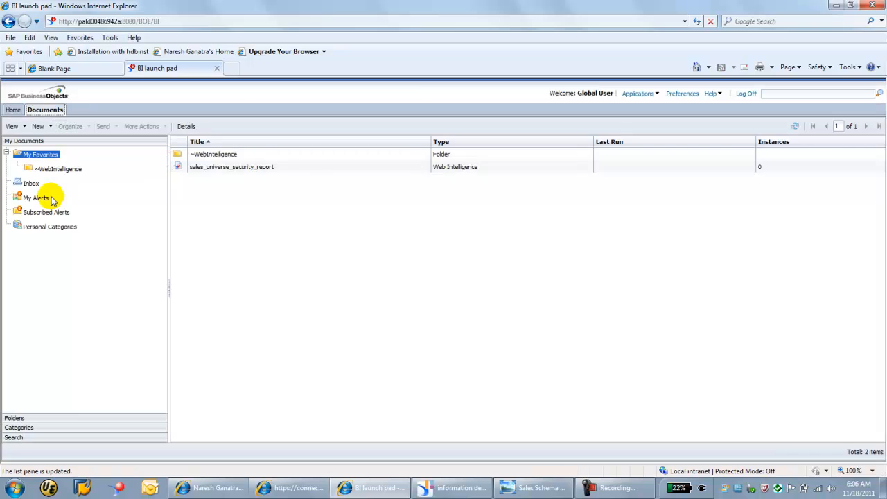
{"action": "left_click", "coordinate": [14, 418]}
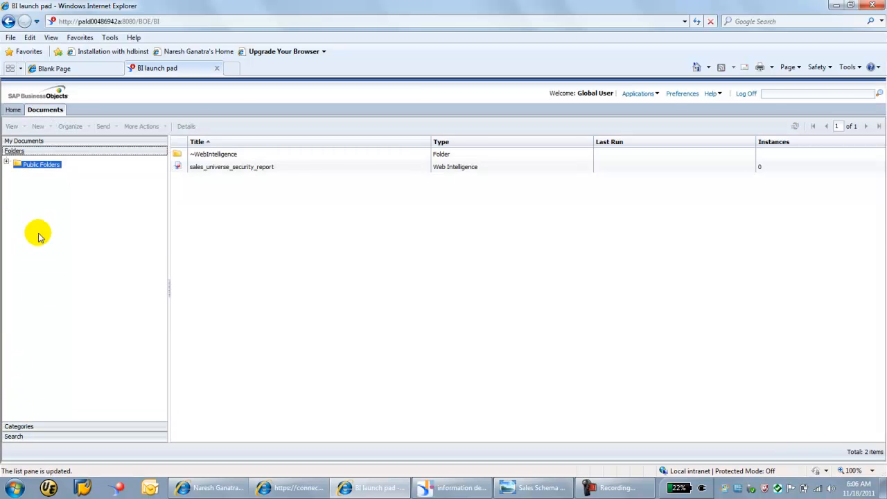
{"action": "left_click", "coordinate": [7, 165]}
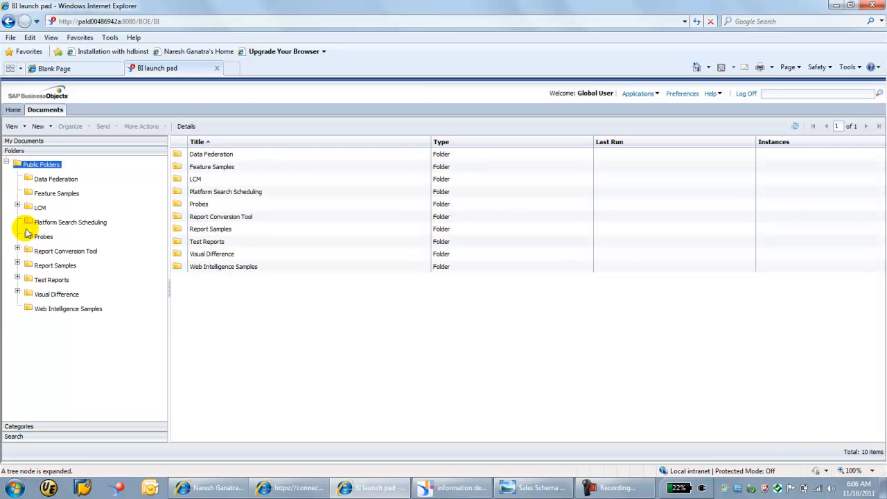
{"action": "left_click", "coordinate": [17, 278]}
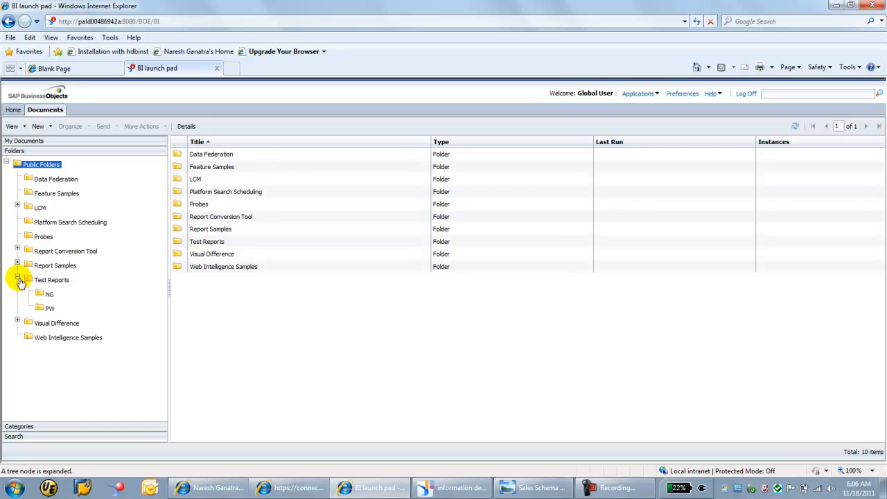
{"action": "left_click", "coordinate": [46, 295]}
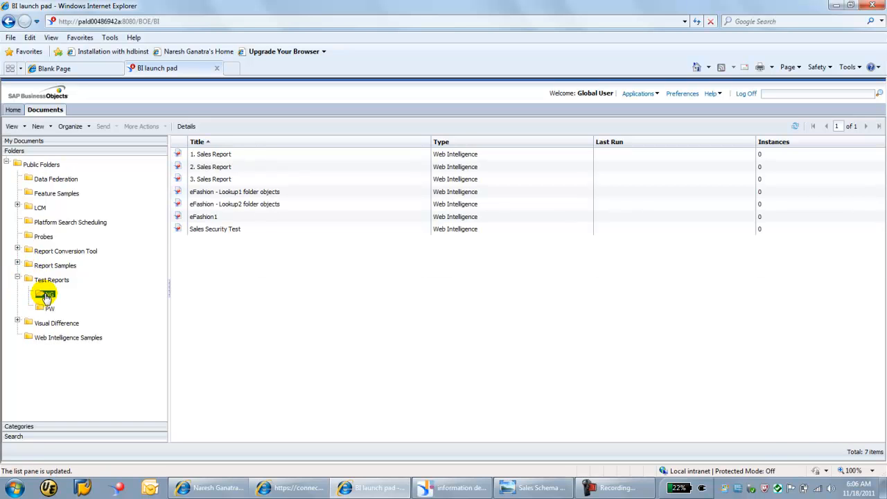
View the Sales Security Test report as the Global User, and log off discarding unsaved document changes
{"action": "right_click", "coordinate": [201, 232]}
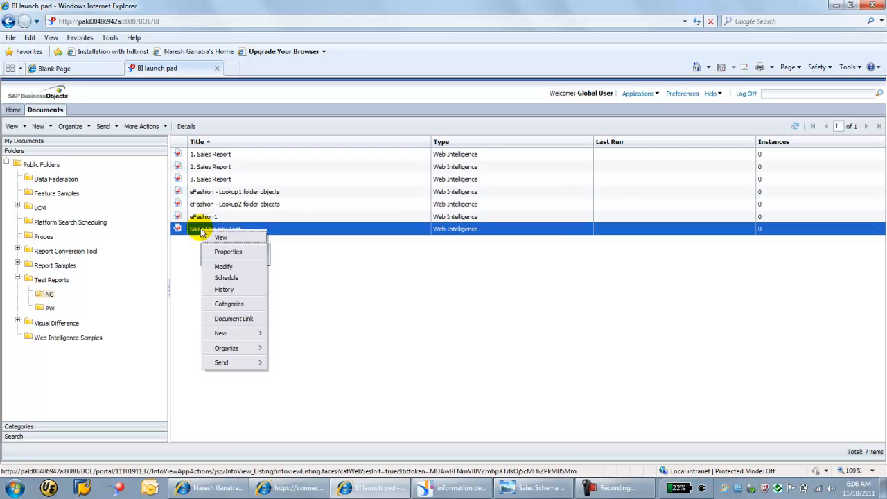
{"action": "left_click", "coordinate": [215, 239]}
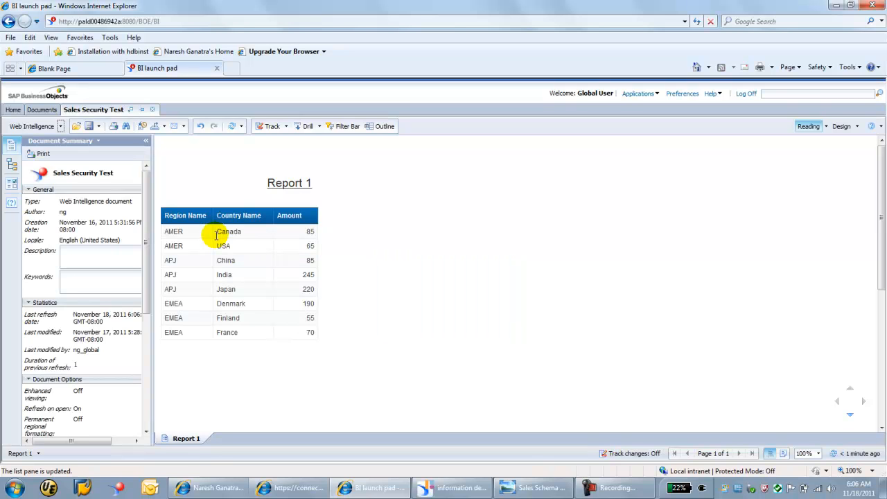
{"action": "left_click", "coordinate": [747, 95]}
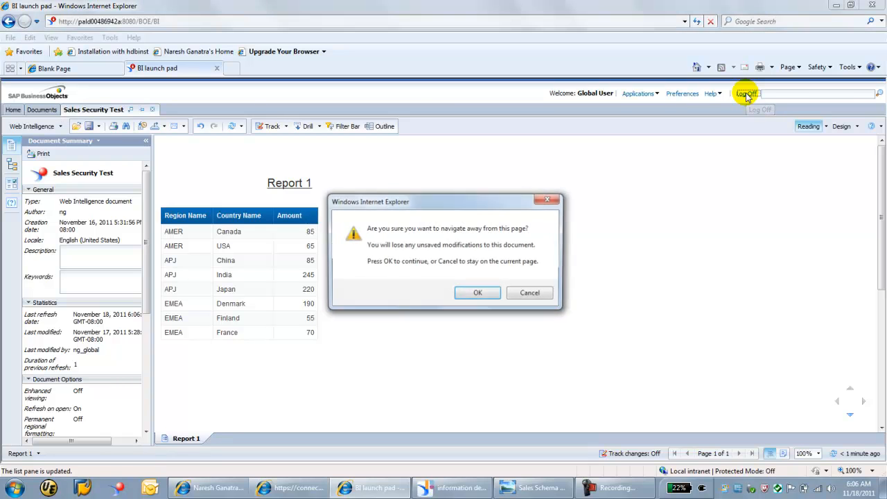
{"action": "left_click", "coordinate": [474, 293]}
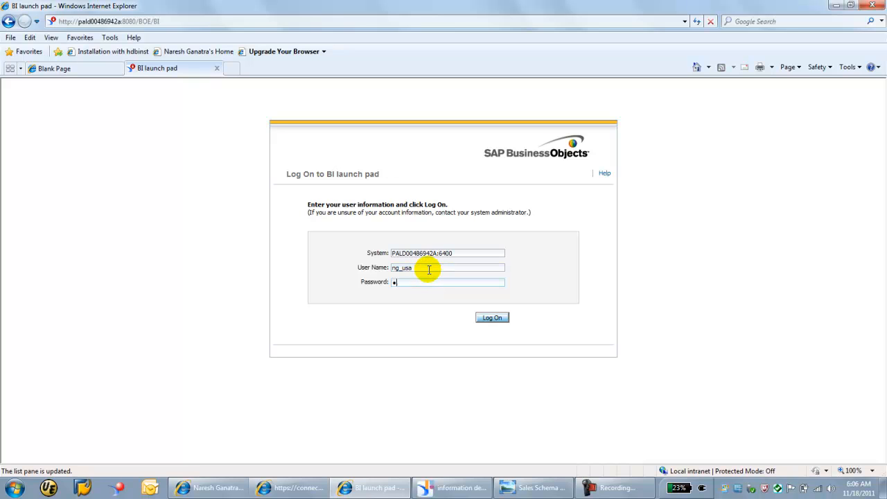
Log on as ng_usa with the account password and open the NG folder under Test Reports in Public Folders
{"action": "key", "text": "Return"}
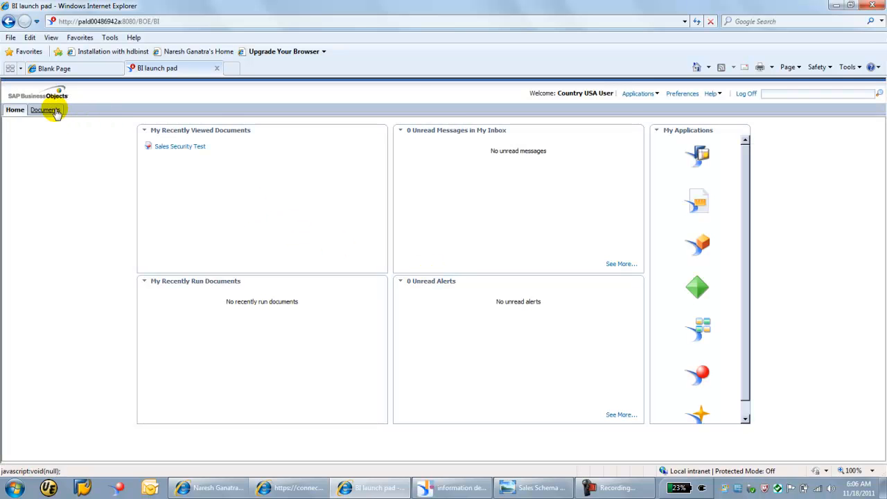
{"action": "left_click", "coordinate": [56, 112]}
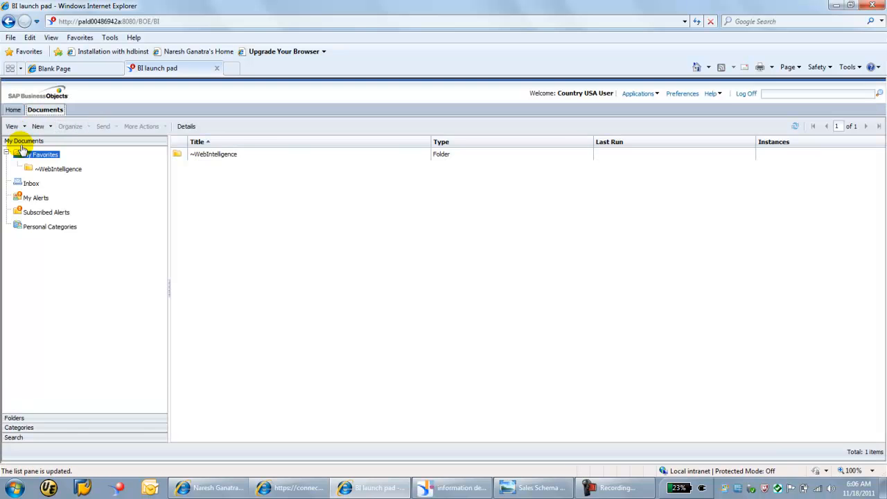
{"action": "left_click", "coordinate": [37, 419]}
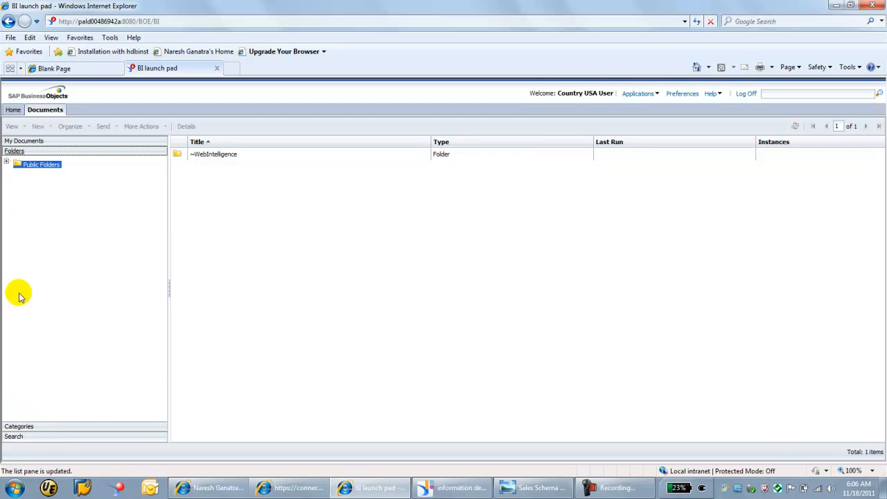
{"action": "left_click", "coordinate": [6, 162]}
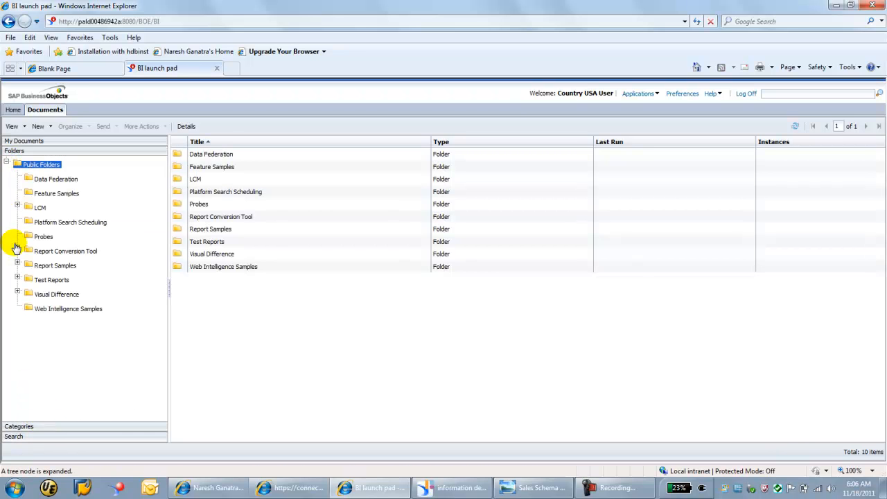
{"action": "left_click", "coordinate": [17, 278]}
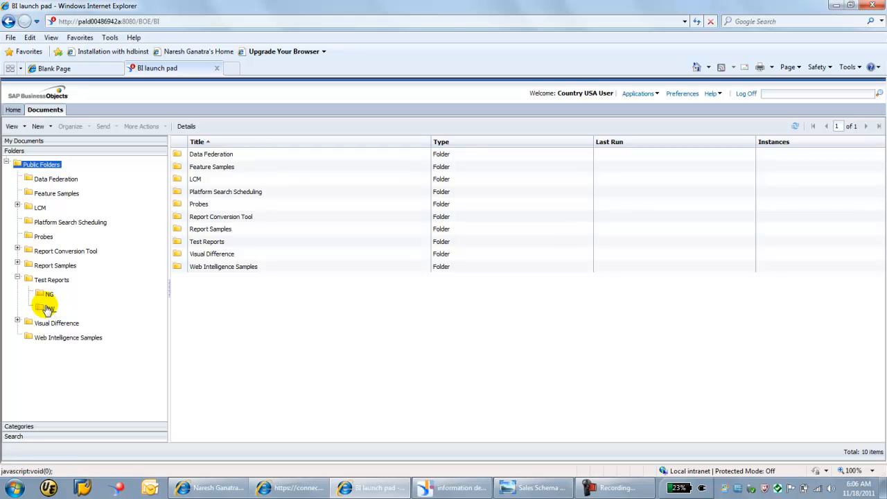
{"action": "left_click", "coordinate": [45, 297]}
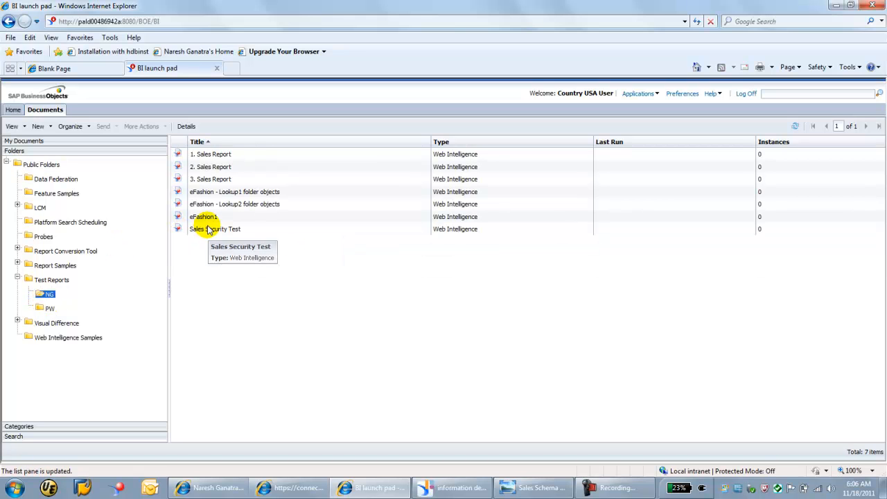
View the Sales Security Test report and compare its rows with the Security Table in the Sales Schema image
{"action": "right_click", "coordinate": [208, 230]}
{"action": "left_click", "coordinate": [227, 238]}
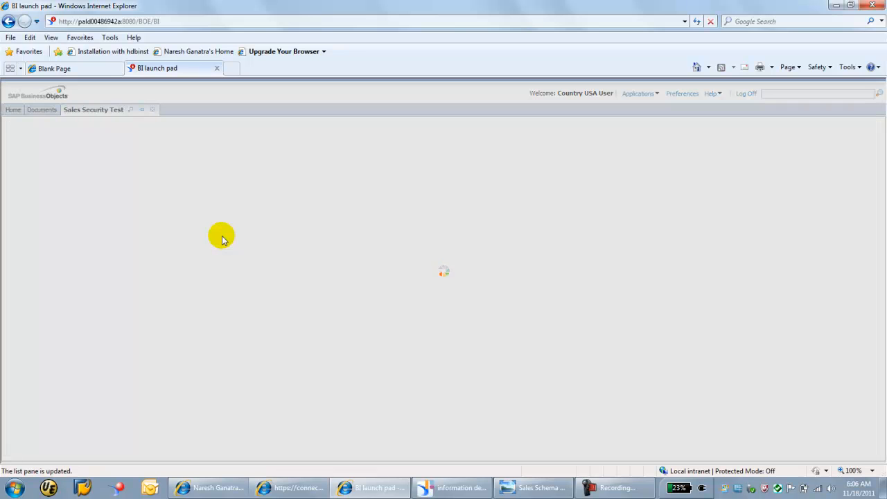
{"action": "key", "text": "alt+Tab"}
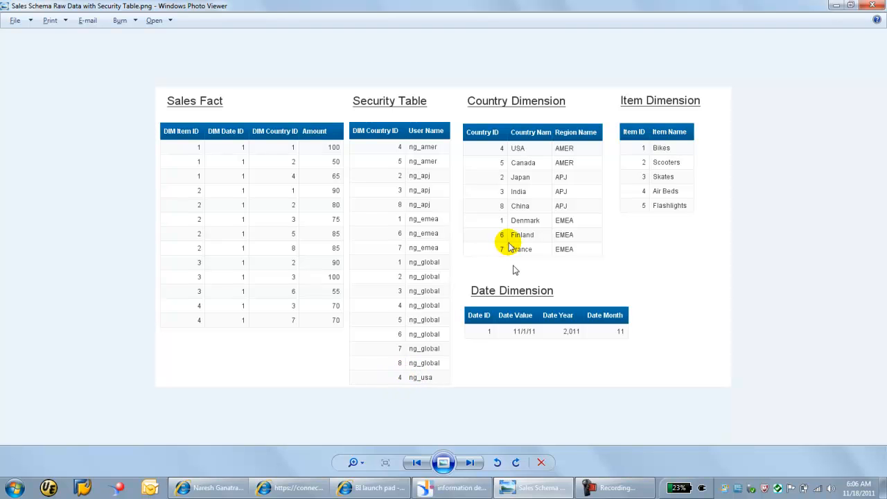
{"action": "key", "text": "alt+Tab"}
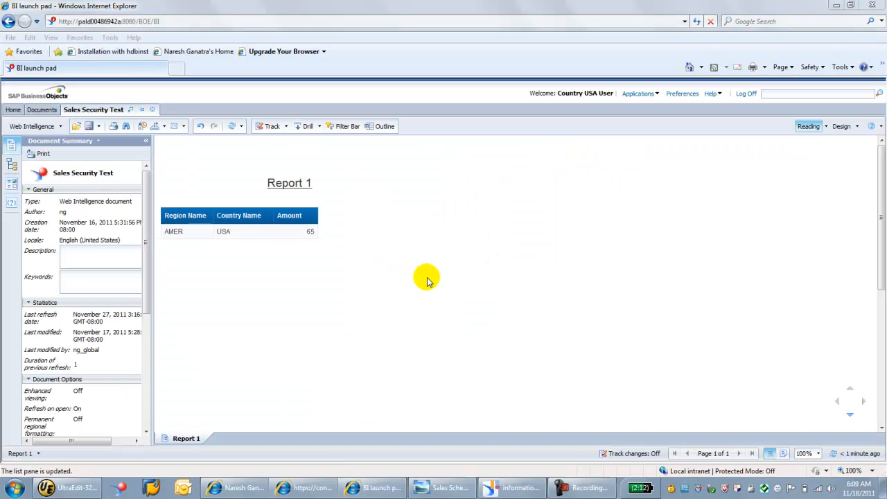
{"action": "left_click", "coordinate": [458, 488]}
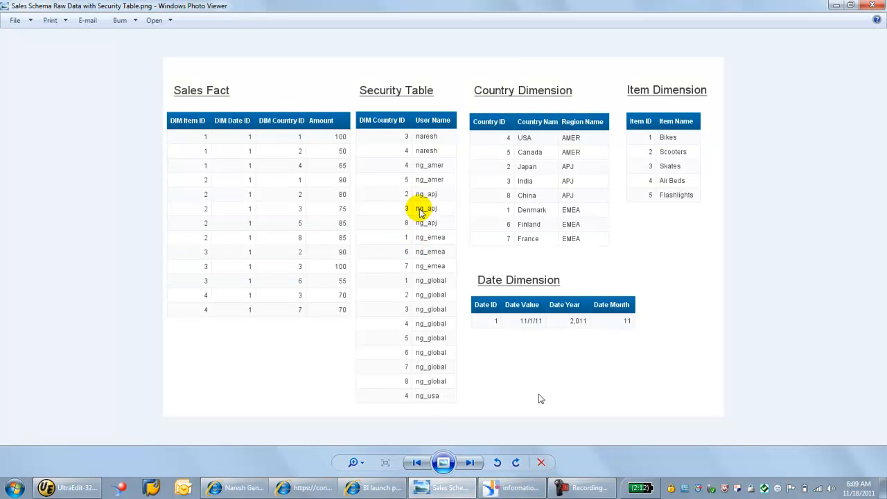
Return to BI launch pad, log on as ng_apj with the account password, and open the NG folder under Test Reports
{"action": "left_click", "coordinate": [366, 490]}
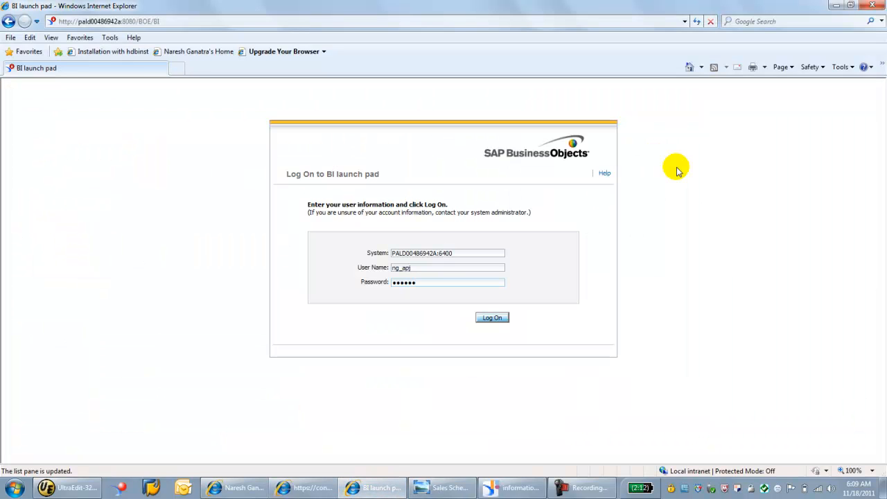
{"action": "left_click", "coordinate": [493, 318]}
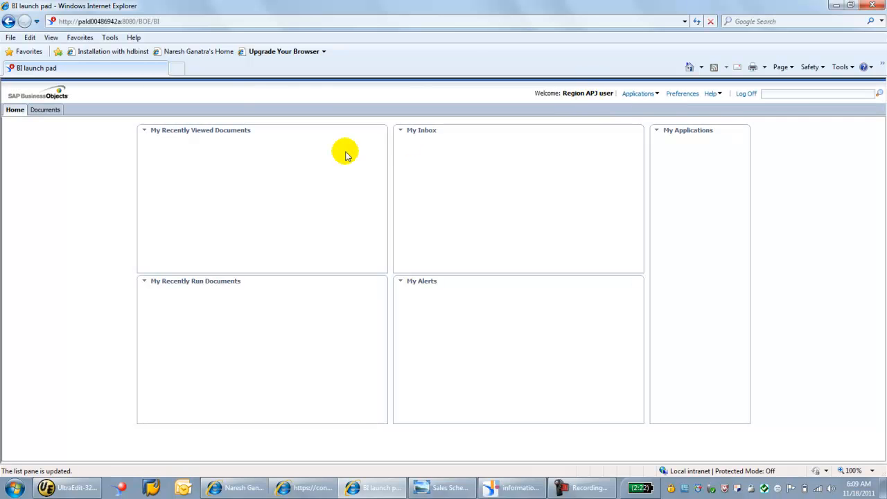
{"action": "left_click", "coordinate": [53, 112]}
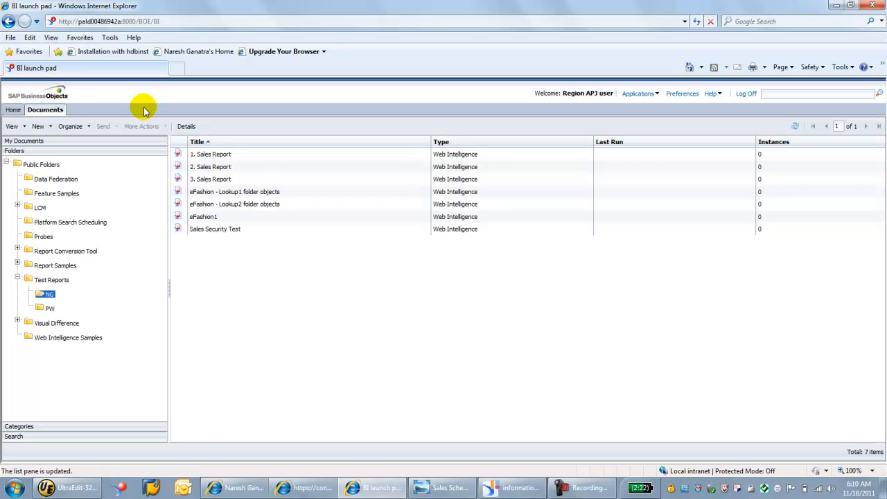
View the Sales Security Test report as the Region APJ user and check it against the Sales Schema image
{"action": "left_click", "coordinate": [213, 230]}
{"action": "right_click", "coordinate": [212, 232]}
{"action": "left_click", "coordinate": [220, 237]}
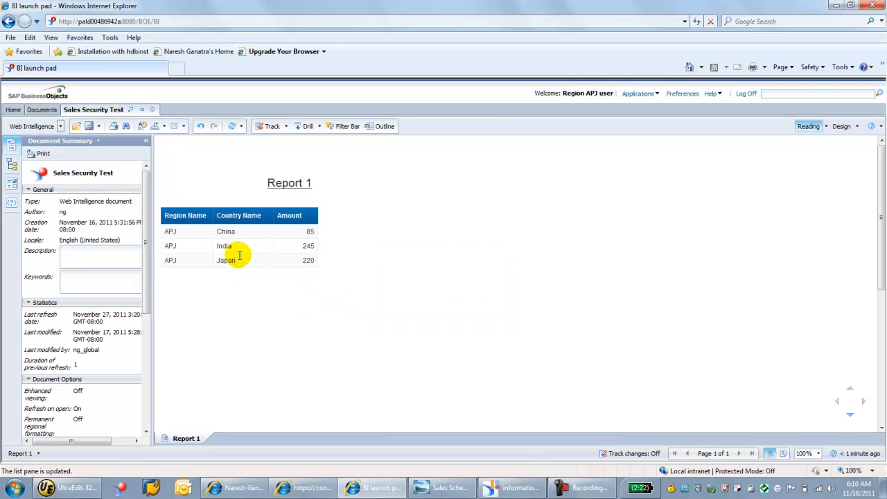
{"action": "left_click", "coordinate": [427, 488]}
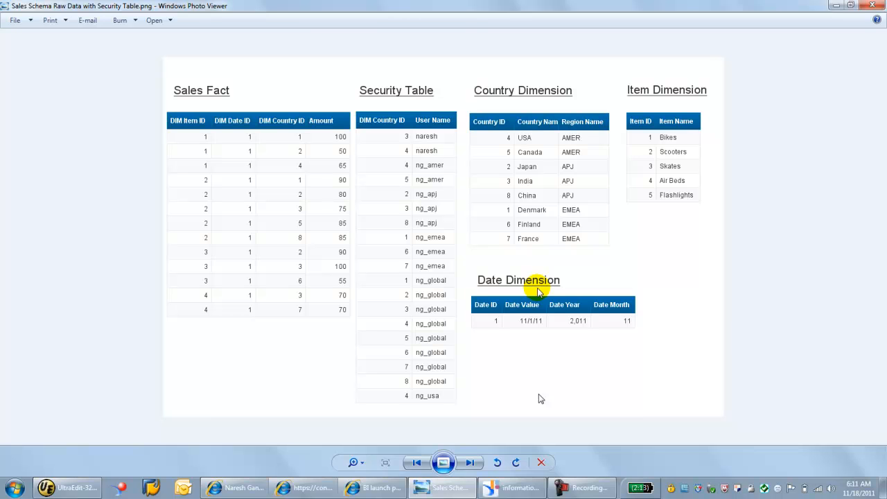
Switch to the information design tool and set the RowLevelSecurity filter's scope to Apply on Folder
{"action": "key", "text": "alt+Tab"}
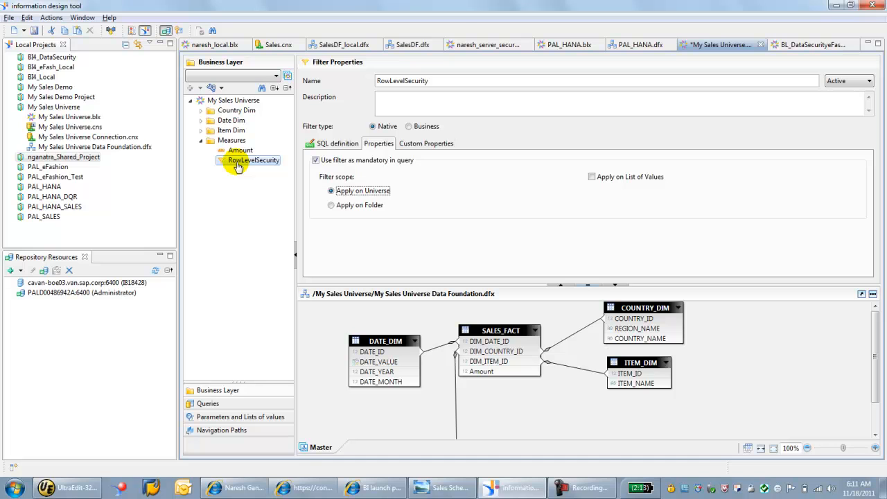
{"action": "left_click", "coordinate": [364, 204]}
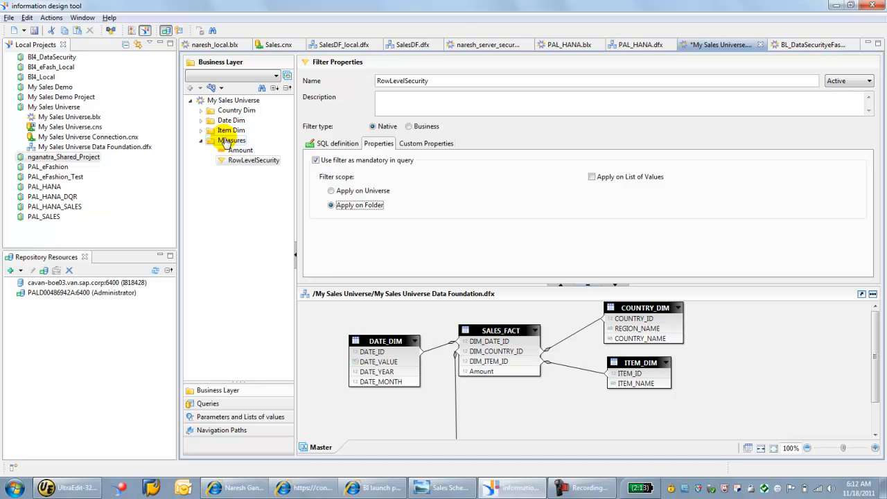
{"action": "left_click", "coordinate": [478, 400]}
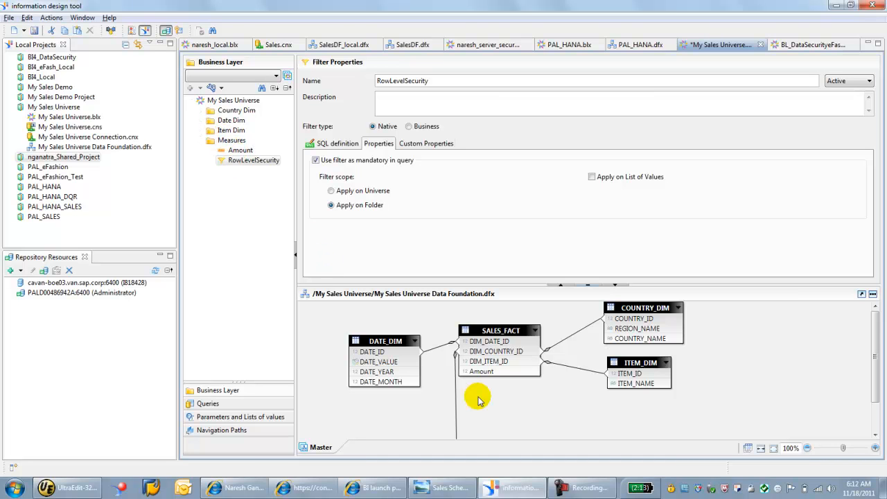